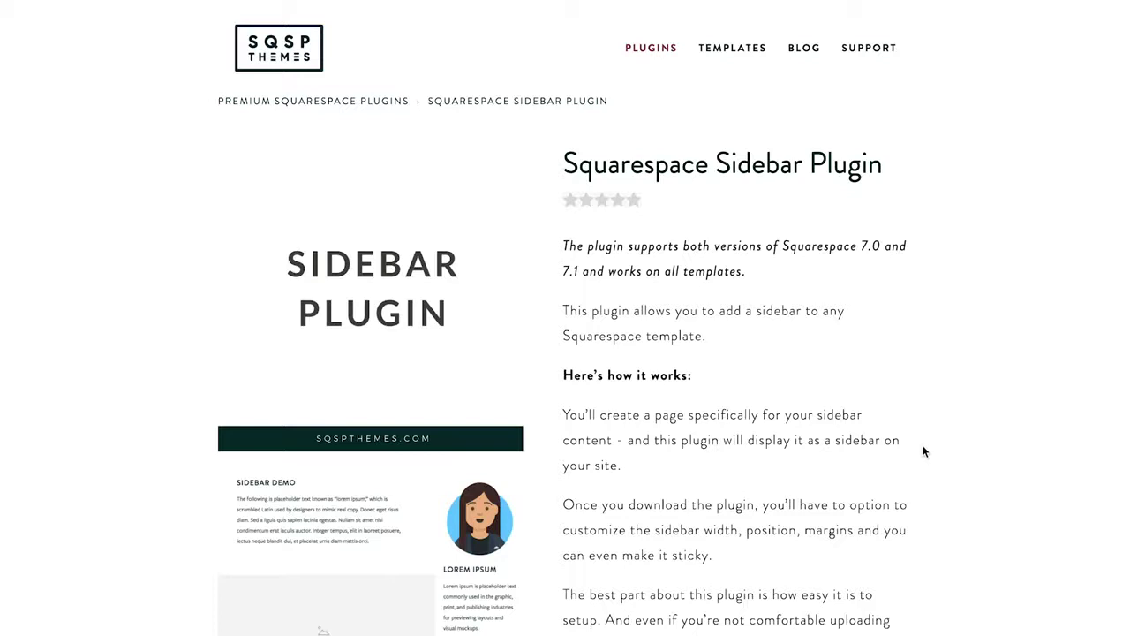
Review the Squarespace Sidebar Plugin product page, including its description, features, licence options and FAQ section.
{"action": "scroll", "coordinate": [919, 453], "scroll_direction": "down", "scroll_amount": 3}
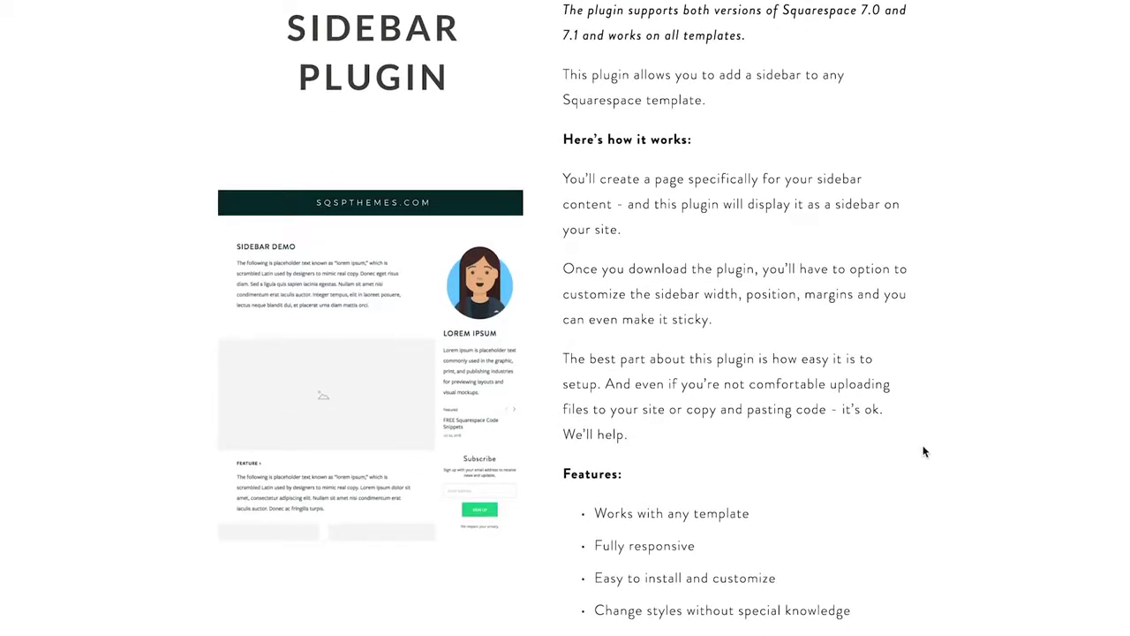
{"action": "scroll", "coordinate": [924, 452], "scroll_direction": "up", "scroll_amount": 3}
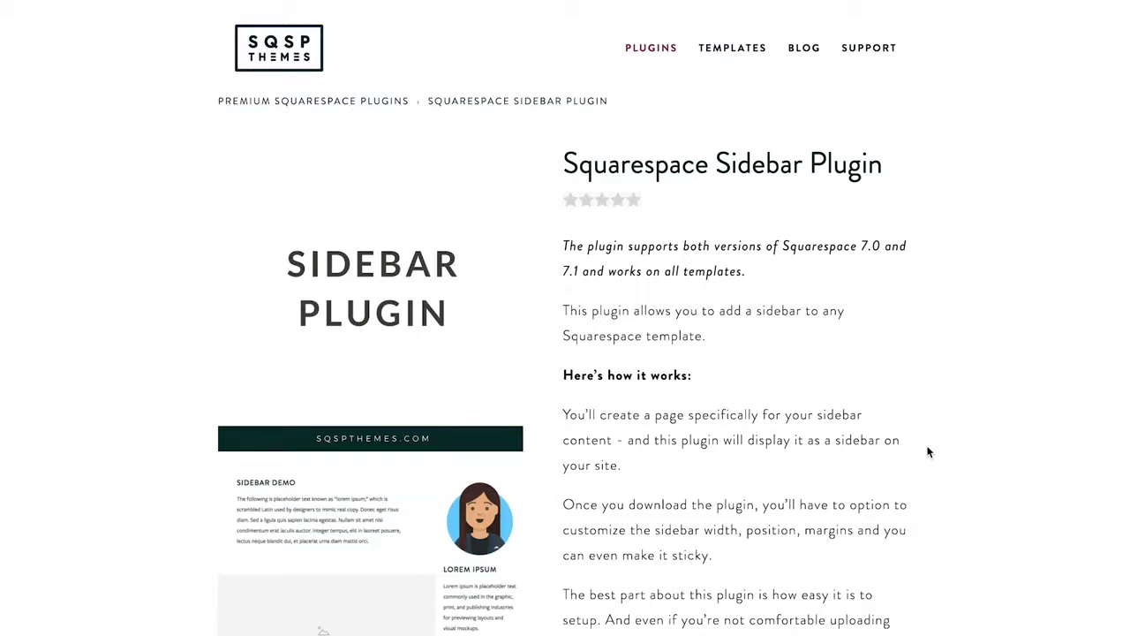
{"action": "scroll", "coordinate": [943, 451], "scroll_direction": "down", "scroll_amount": 10}
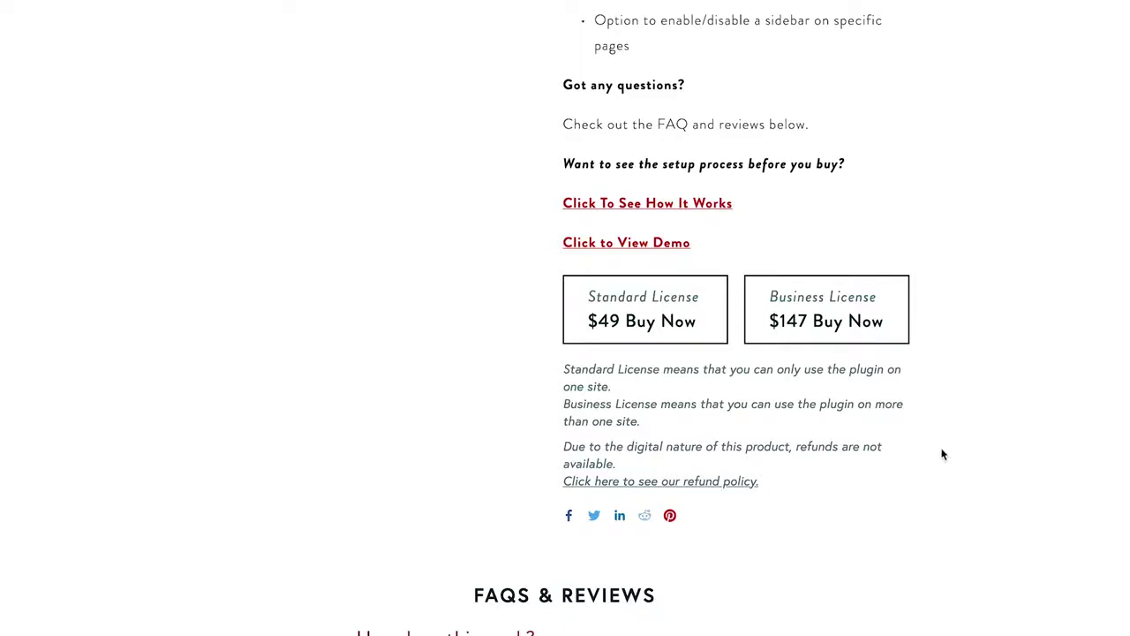
{"action": "scroll", "coordinate": [965, 455], "scroll_direction": "down", "scroll_amount": 4}
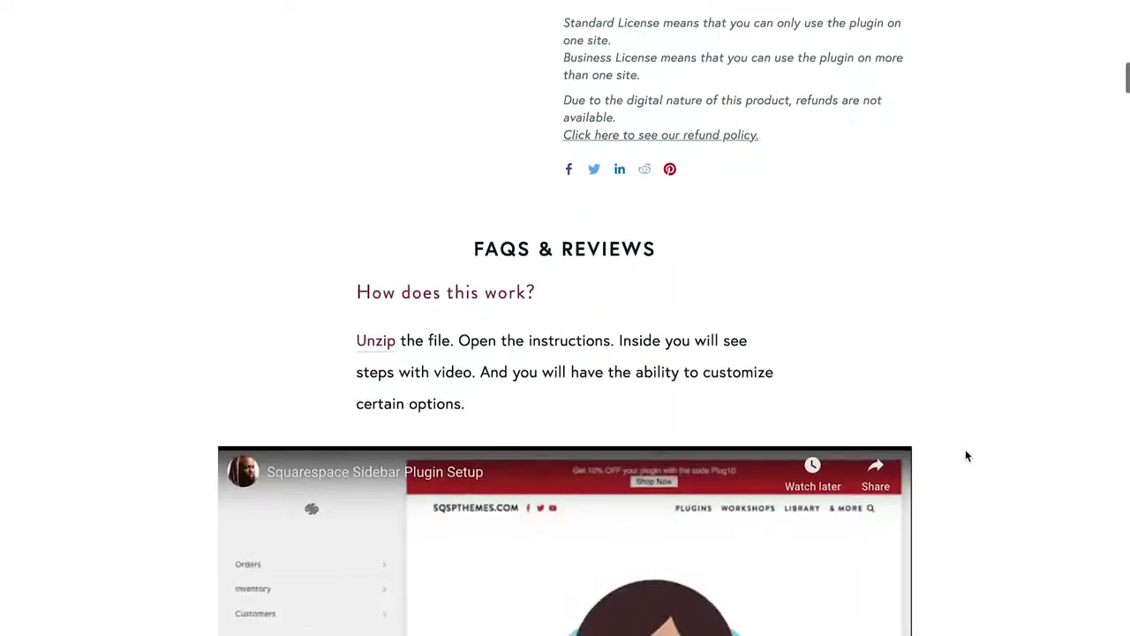
{"action": "scroll", "coordinate": [966, 455], "scroll_direction": "up", "scroll_amount": 4}
{"action": "scroll", "coordinate": [968, 454], "scroll_direction": "down", "scroll_amount": 10}
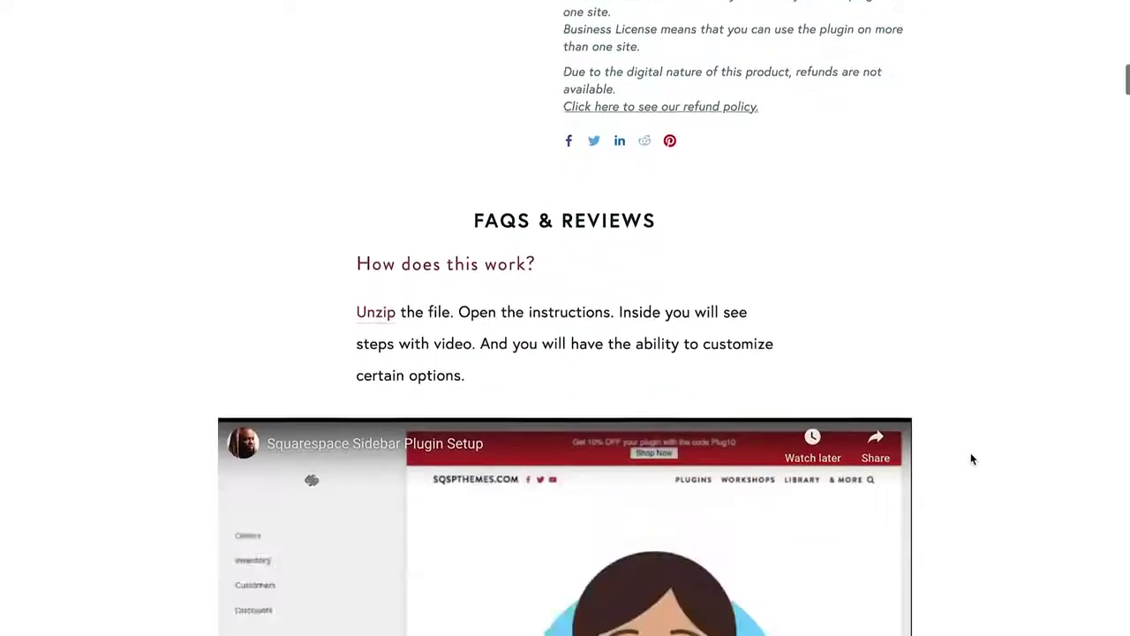
{"action": "scroll", "coordinate": [972, 459], "scroll_direction": "up", "scroll_amount": 15}
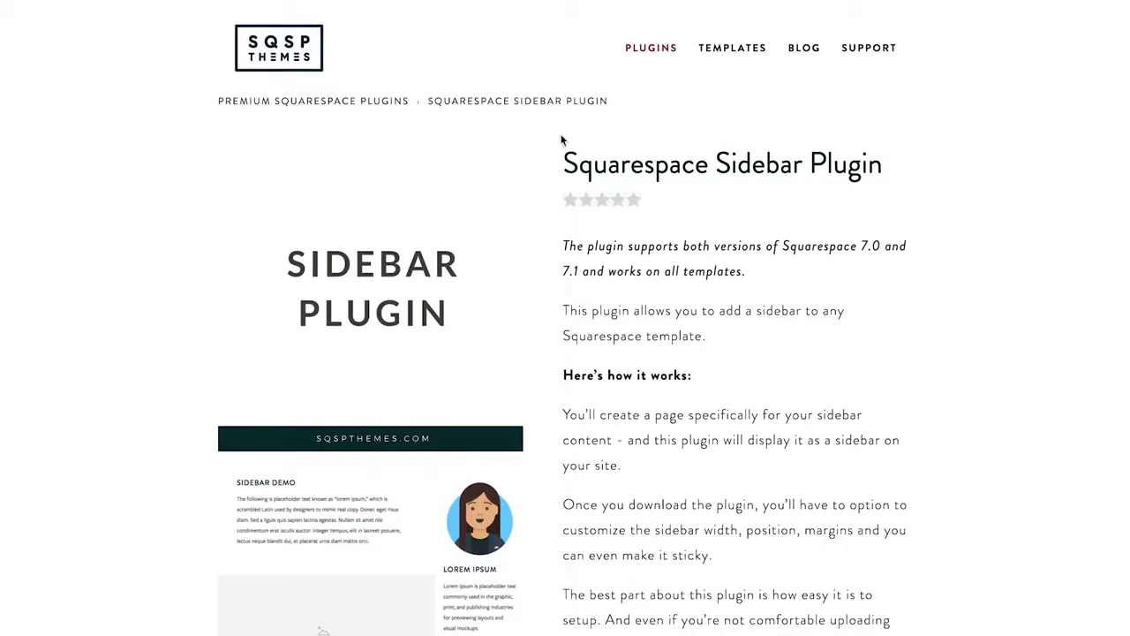
{"action": "scroll", "coordinate": [928, 457], "scroll_direction": "down", "scroll_amount": 15}
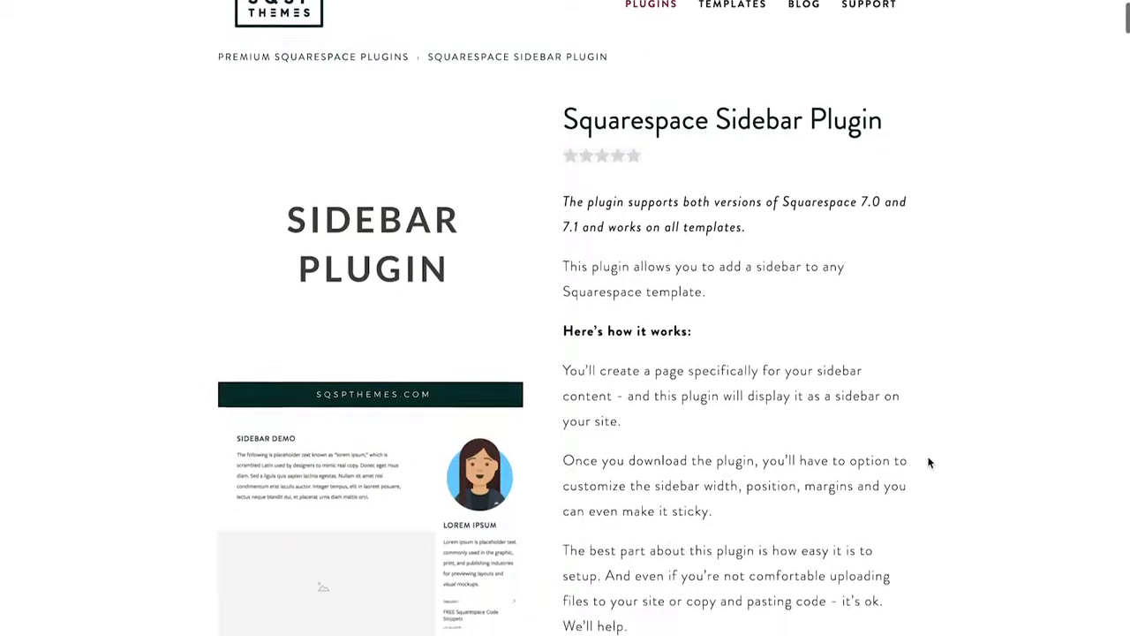
{"action": "scroll", "coordinate": [926, 456], "scroll_direction": "down", "scroll_amount": 15}
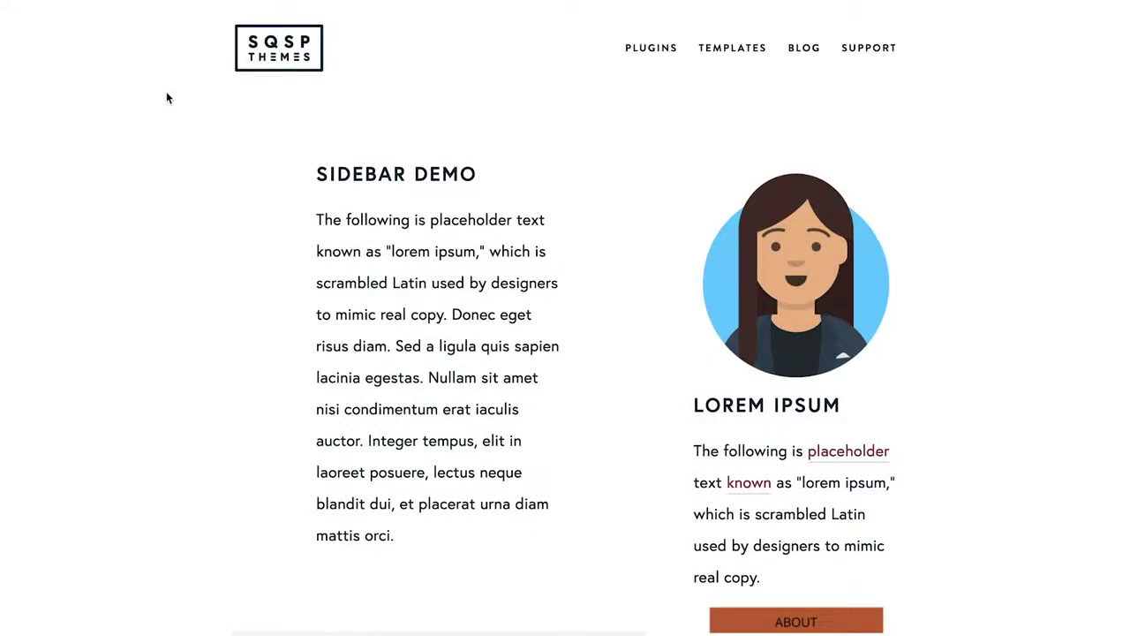
Examine how the sidebar behaves beside the main content along the full length of the Sidebar Demo page.
{"action": "scroll", "coordinate": [812, 360], "scroll_direction": "down", "scroll_amount": 5}
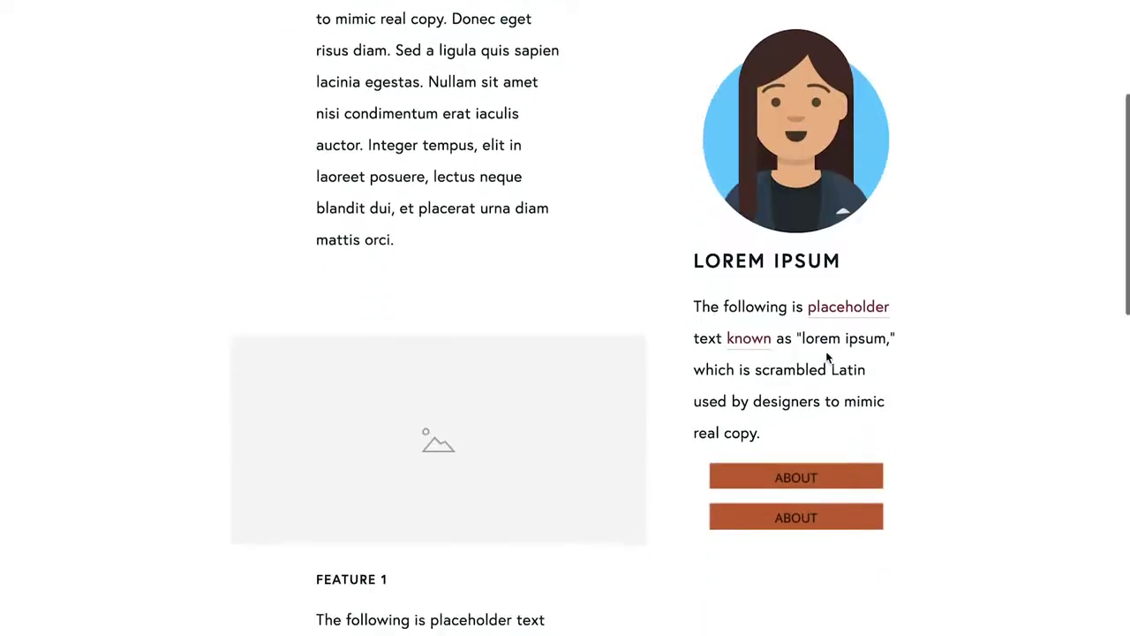
{"action": "scroll", "coordinate": [832, 356], "scroll_direction": "down", "scroll_amount": 3}
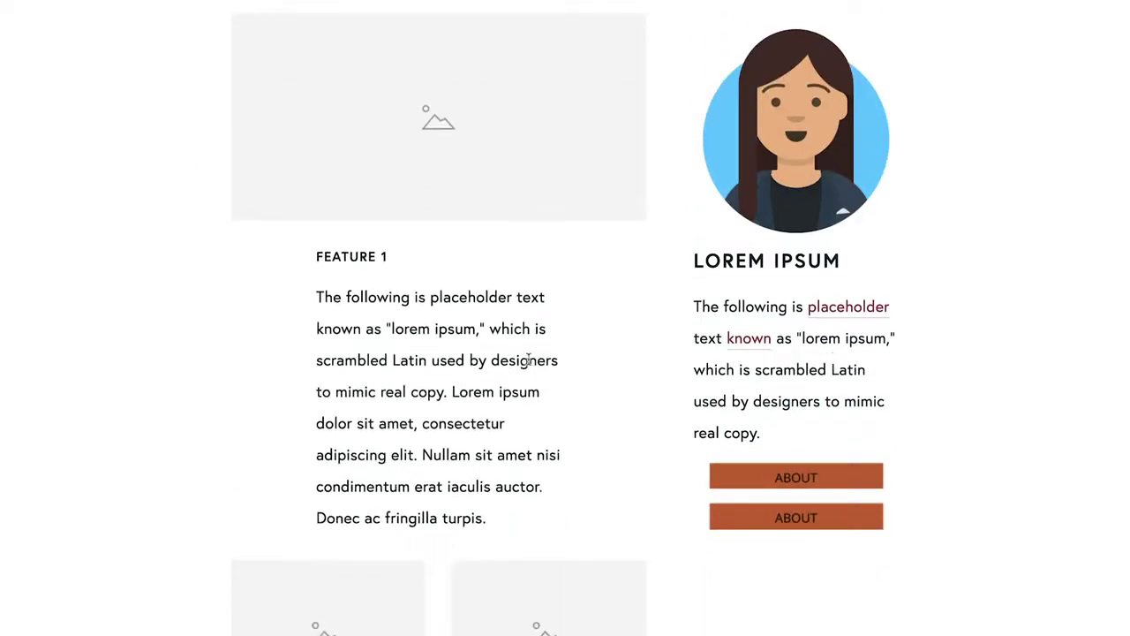
{"action": "scroll", "coordinate": [530, 358], "scroll_direction": "down", "scroll_amount": 7}
{"action": "scroll", "coordinate": [556, 353], "scroll_direction": "down", "scroll_amount": 1}
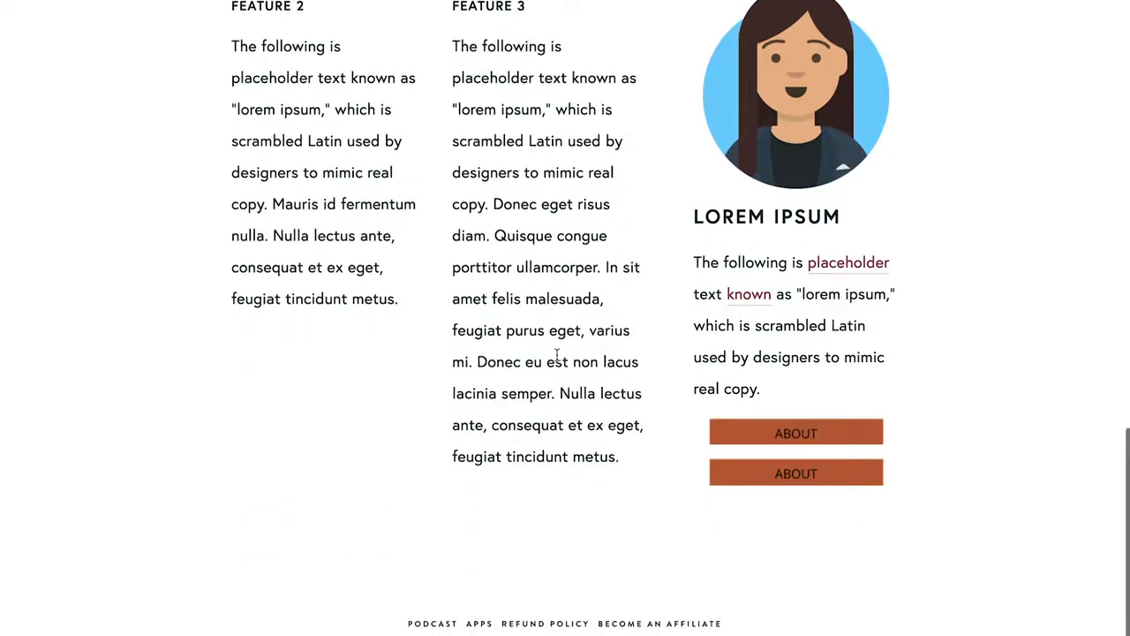
{"action": "scroll", "coordinate": [557, 353], "scroll_direction": "down", "scroll_amount": 2}
{"action": "scroll", "coordinate": [557, 353], "scroll_direction": "up", "scroll_amount": 1}
{"action": "scroll", "coordinate": [556, 353], "scroll_direction": "up", "scroll_amount": 15}
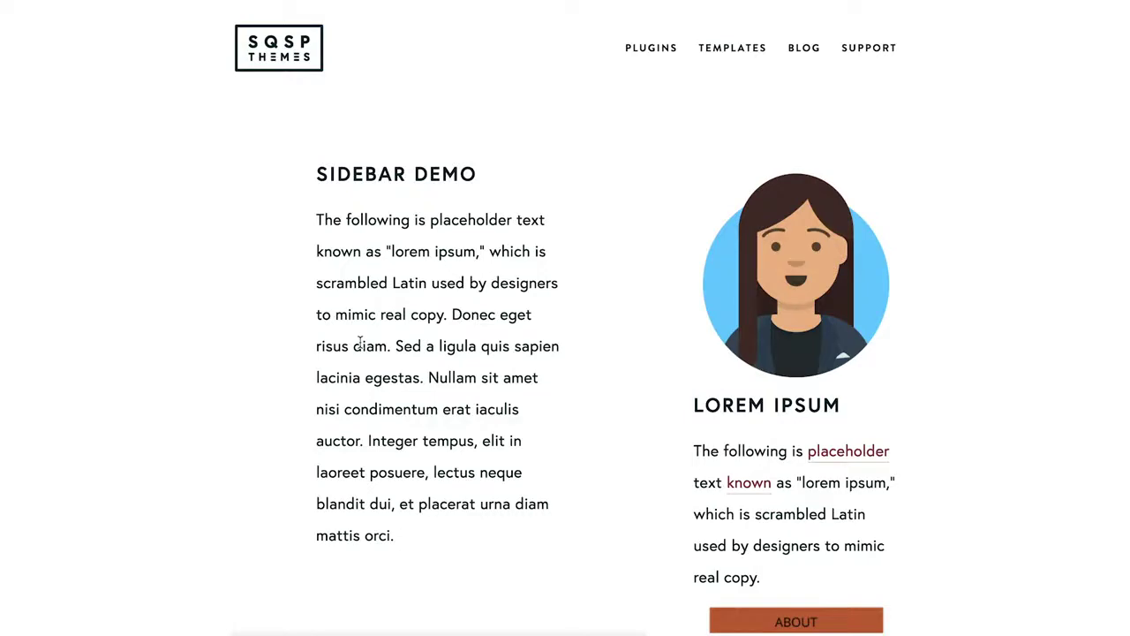
{"action": "scroll", "coordinate": [792, 449], "scroll_direction": "down", "scroll_amount": 4}
{"action": "scroll", "coordinate": [792, 450], "scroll_direction": "up", "scroll_amount": 3}
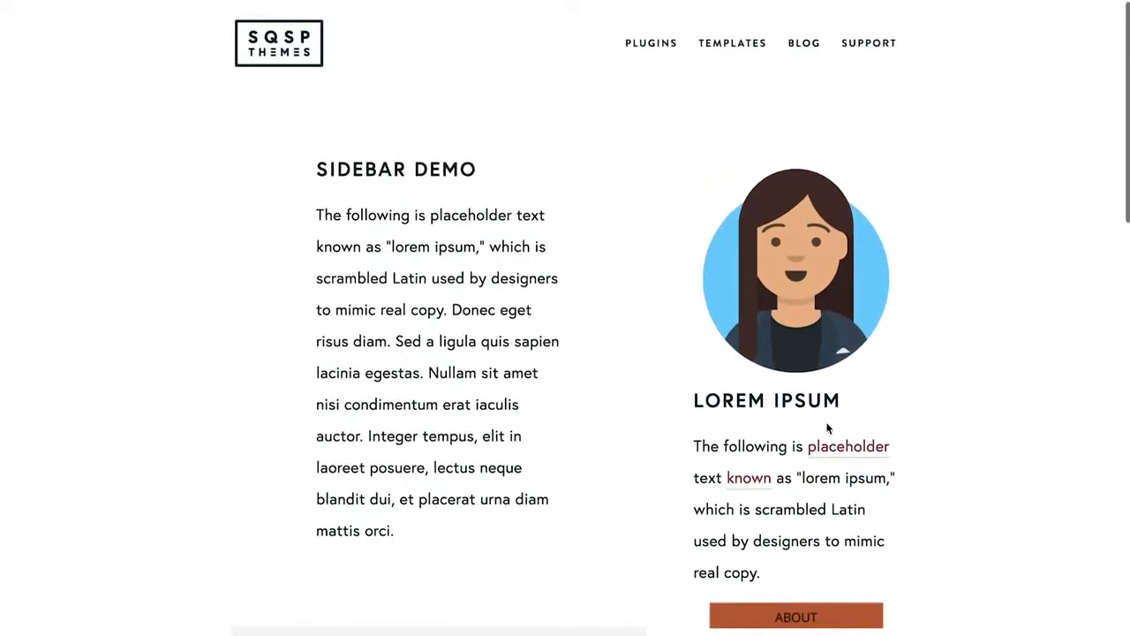
{"action": "scroll", "coordinate": [800, 442], "scroll_direction": "down", "scroll_amount": 2}
{"action": "scroll", "coordinate": [804, 449], "scroll_direction": "down", "scroll_amount": 8}
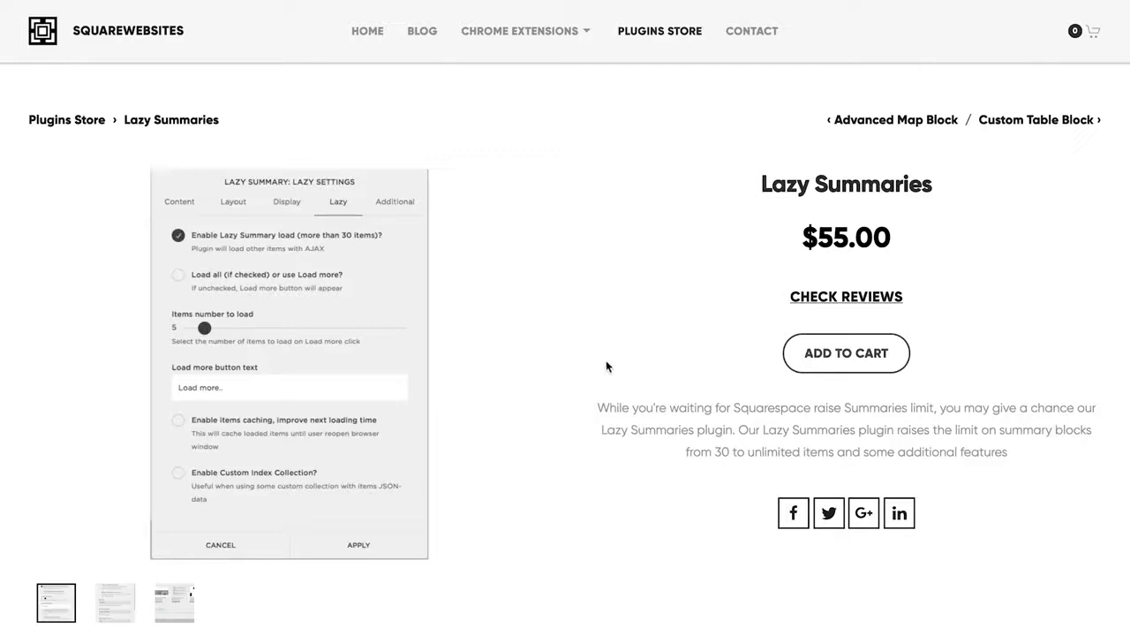
View the Lazy Summaries product images showing the additional settings, the summary block example and the lazy settings.
{"action": "left_click", "coordinate": [108, 612]}
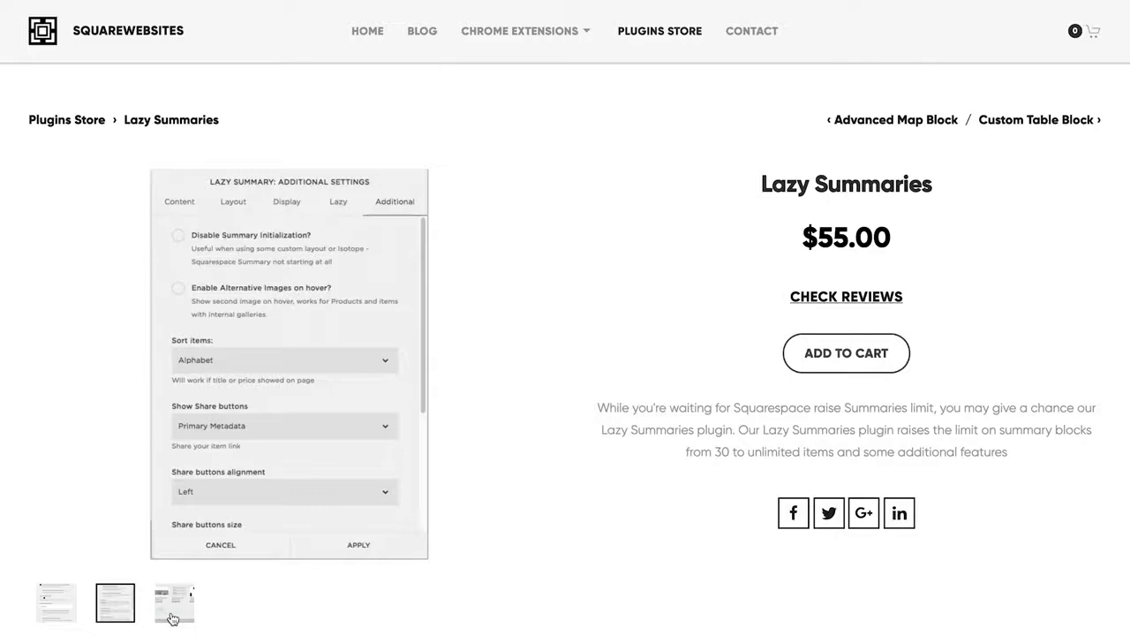
{"action": "left_click", "coordinate": [173, 618]}
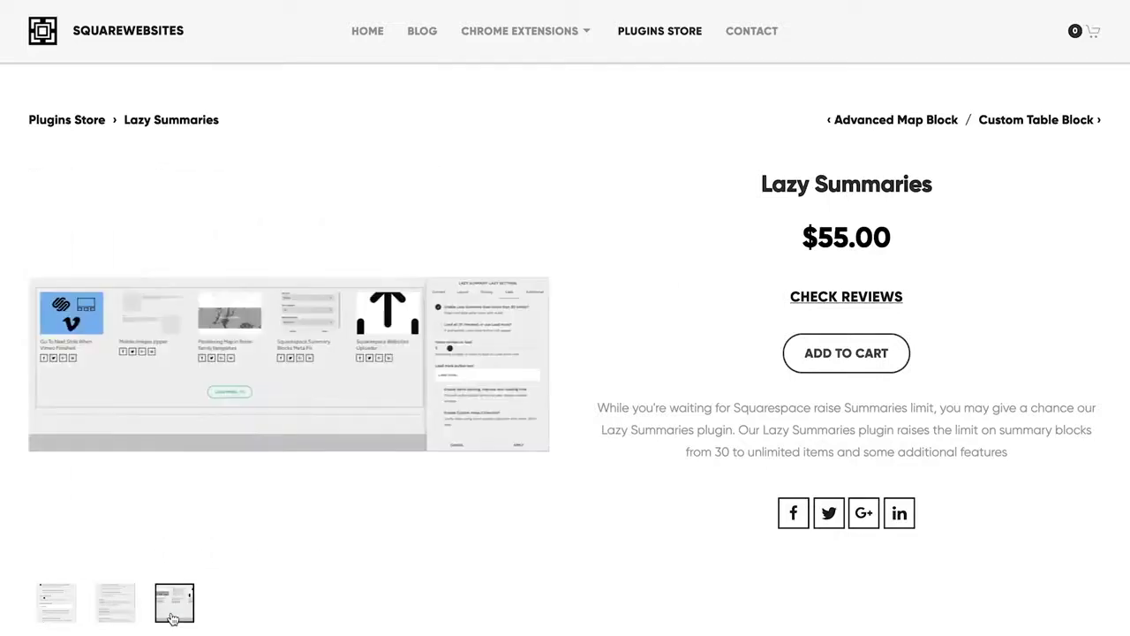
{"action": "left_click", "coordinate": [114, 608]}
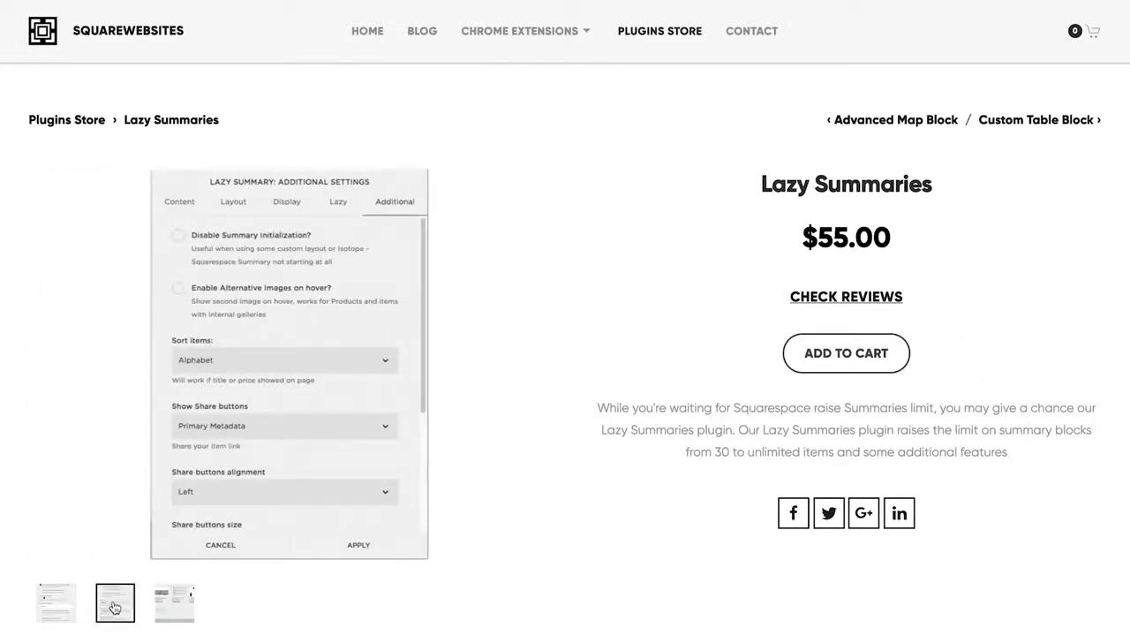
{"action": "left_click", "coordinate": [52, 607]}
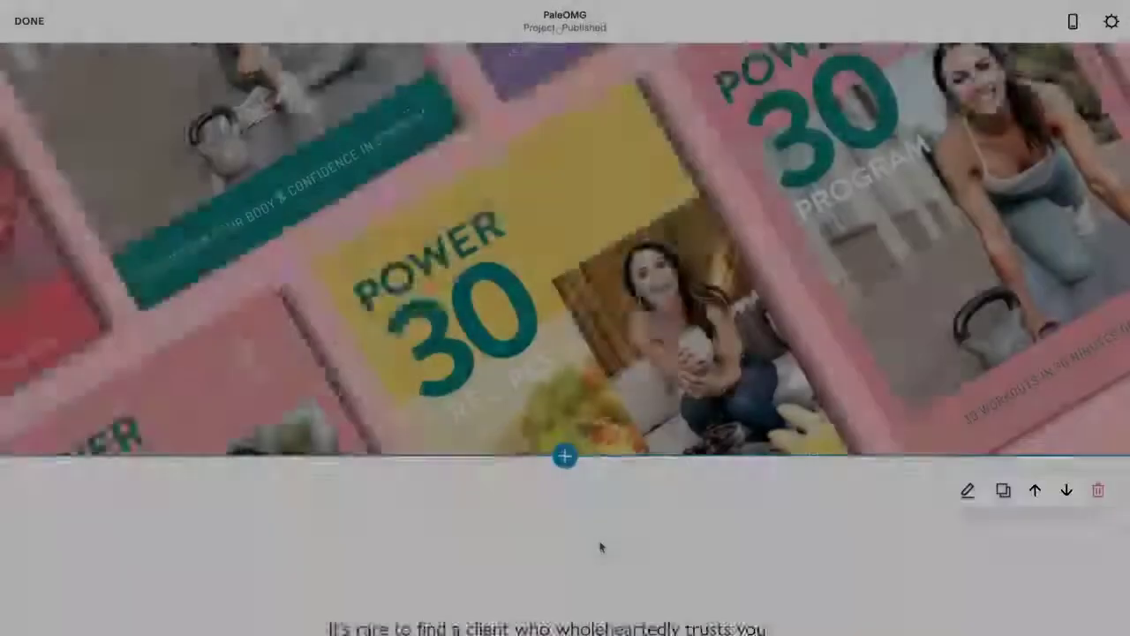
In the Squarespace editor, open the settings of the services icons summary block under Services Received on the PaleOMG project page.
{"action": "scroll", "coordinate": [598, 543], "scroll_direction": "down", "scroll_amount": 10}
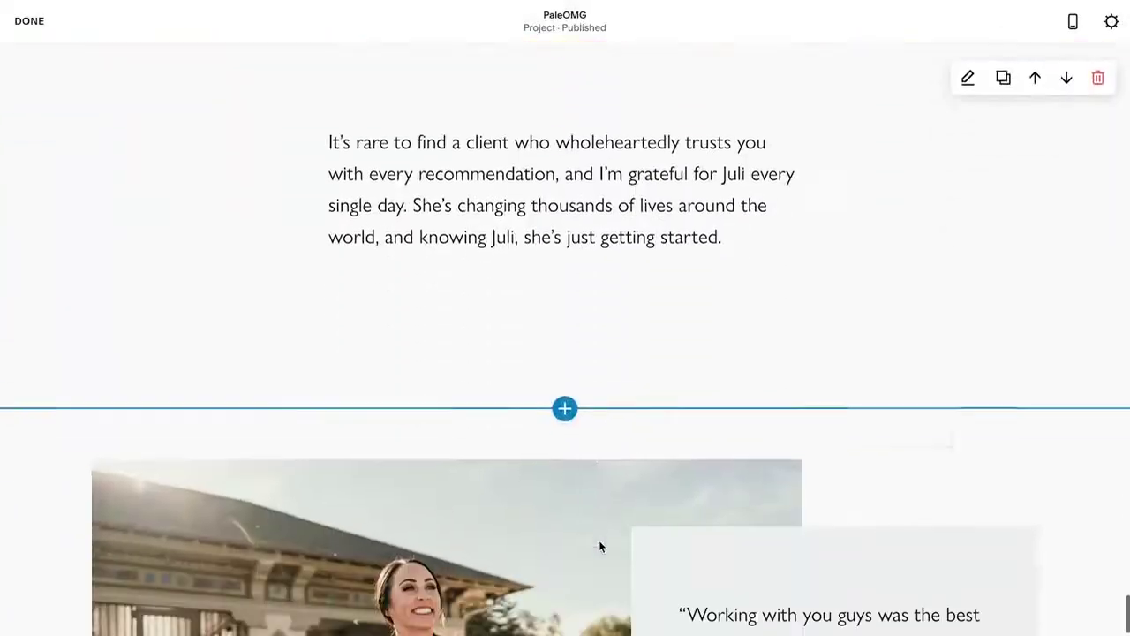
{"action": "scroll", "coordinate": [593, 540], "scroll_direction": "down", "scroll_amount": 5}
{"action": "scroll", "coordinate": [593, 543], "scroll_direction": "up", "scroll_amount": 1}
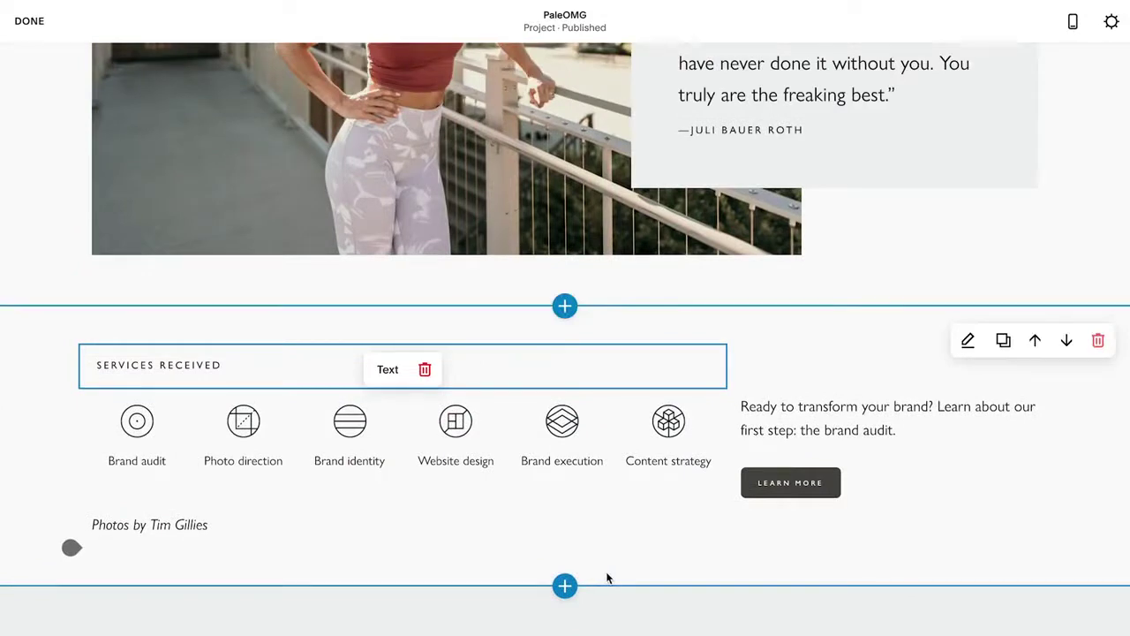
{"action": "mouse_move", "coordinate": [554, 481]}
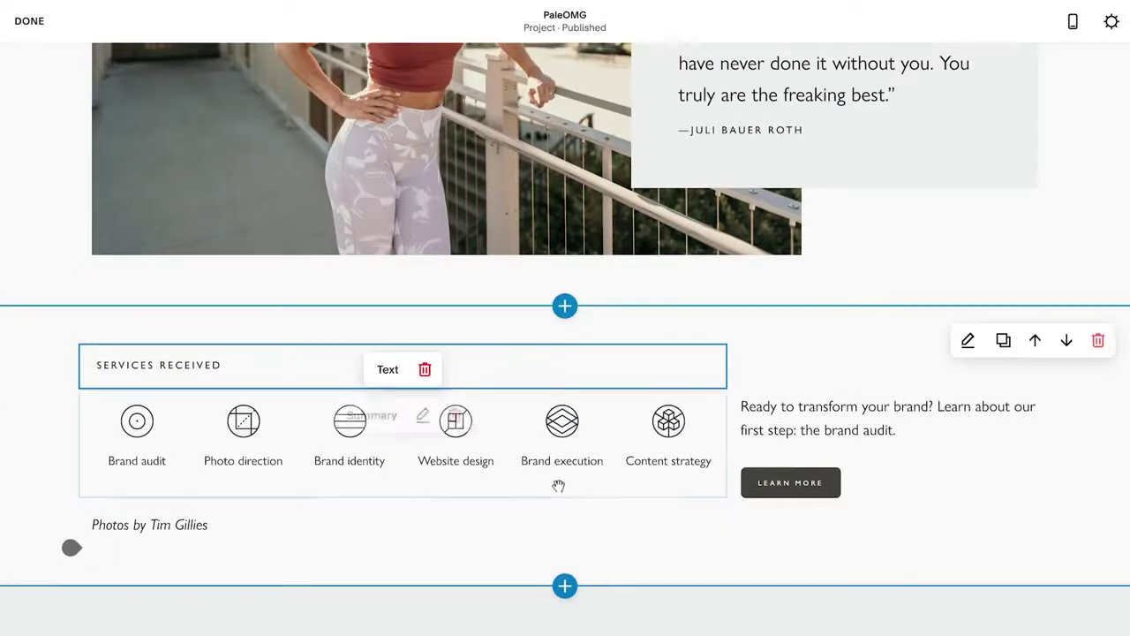
{"action": "double_click", "coordinate": [521, 453]}
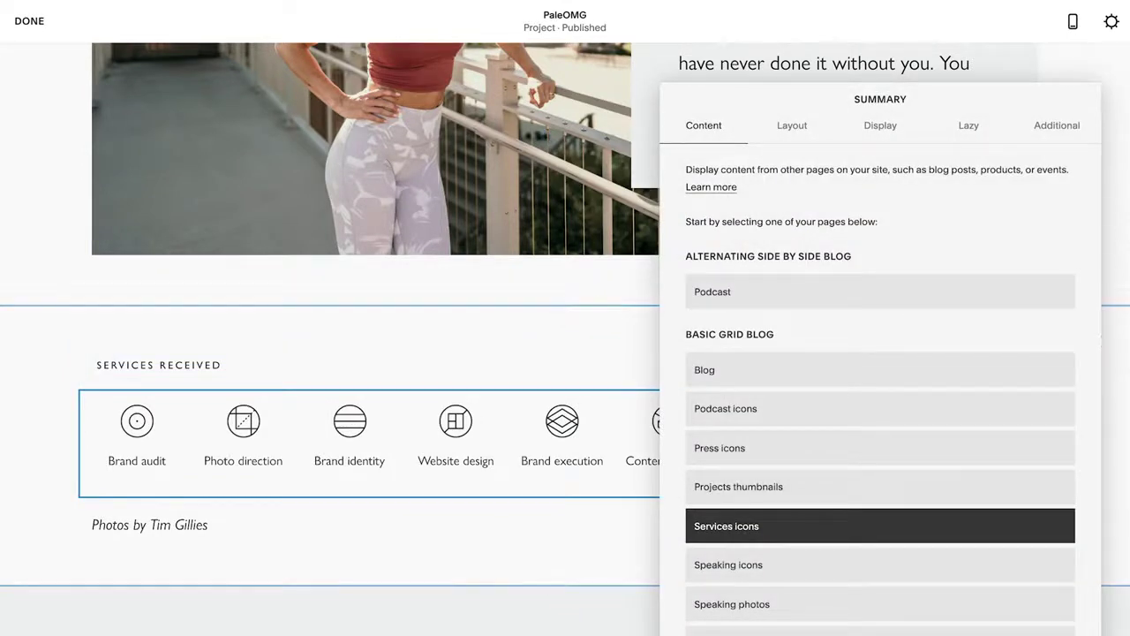
Examine the summary block's layout settings, particularly the desktop columns number and the mobile columns number.
{"action": "left_click", "coordinate": [783, 140]}
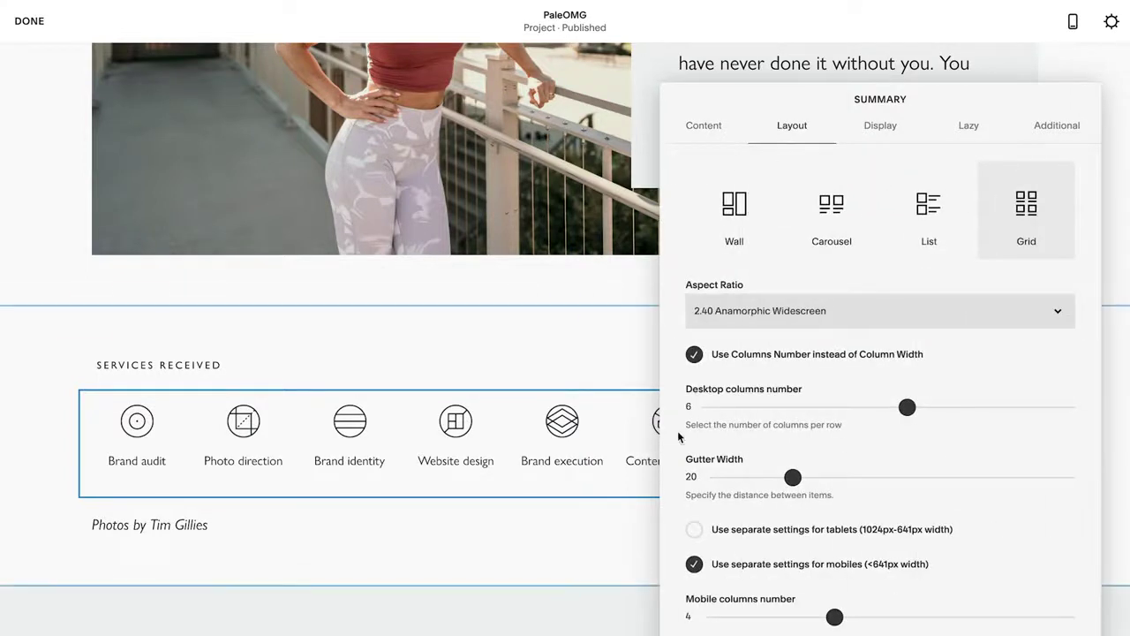
{"action": "scroll", "coordinate": [683, 428], "scroll_direction": "down", "scroll_amount": 2}
{"action": "scroll", "coordinate": [683, 429], "scroll_direction": "down", "scroll_amount": 4}
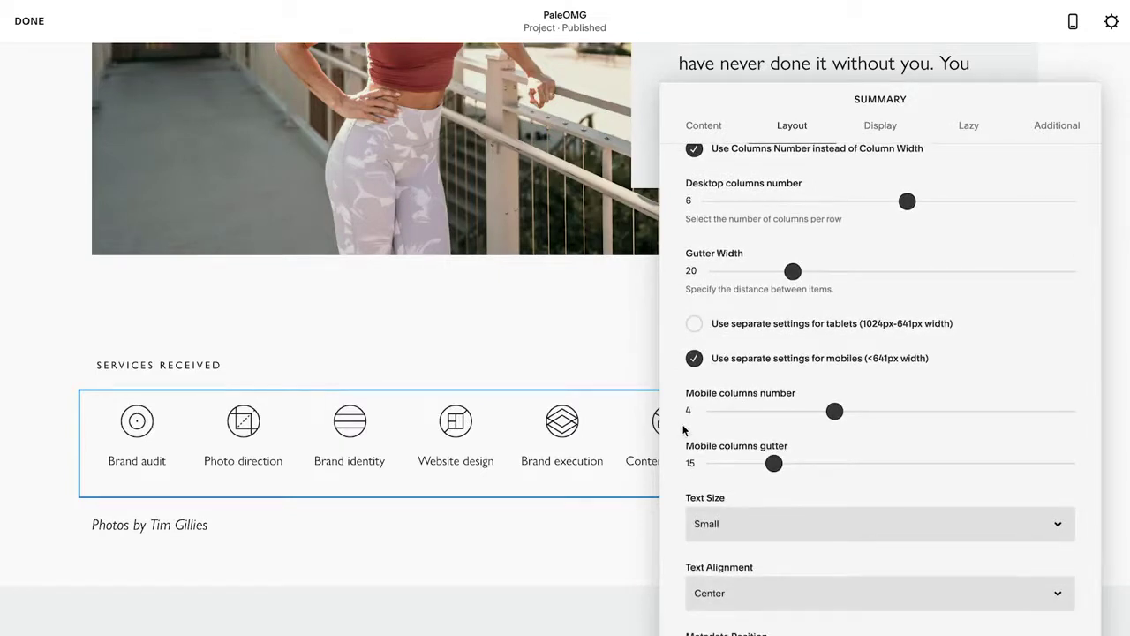
{"action": "scroll", "coordinate": [683, 430], "scroll_direction": "up", "scroll_amount": 3}
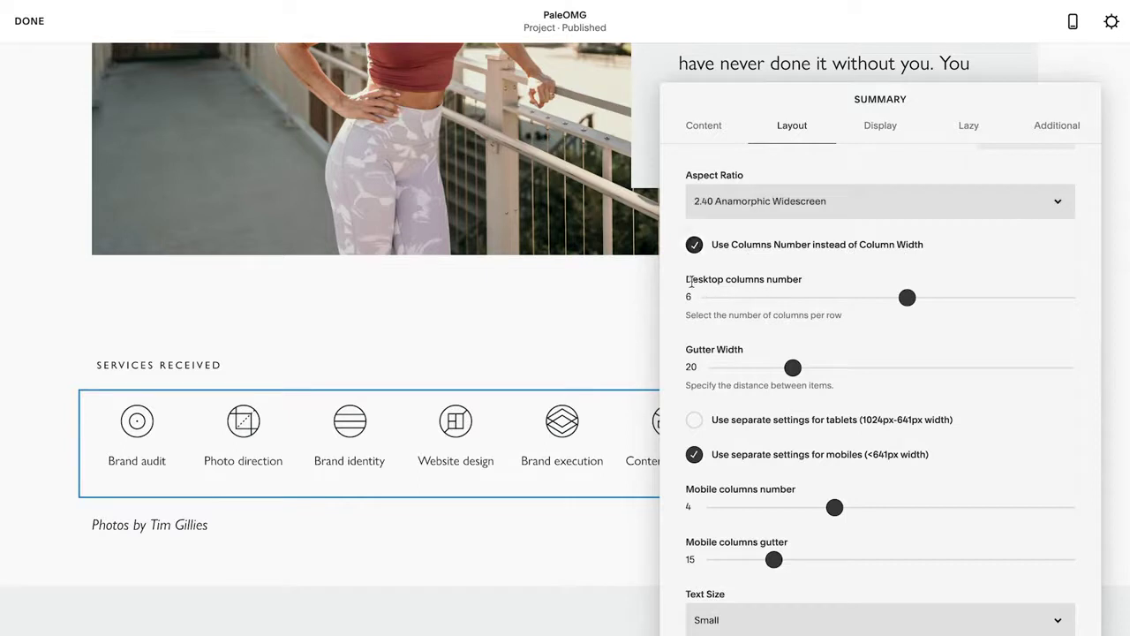
{"action": "left_click_drag", "start_coordinate": [686, 280], "coordinate": [804, 281]}
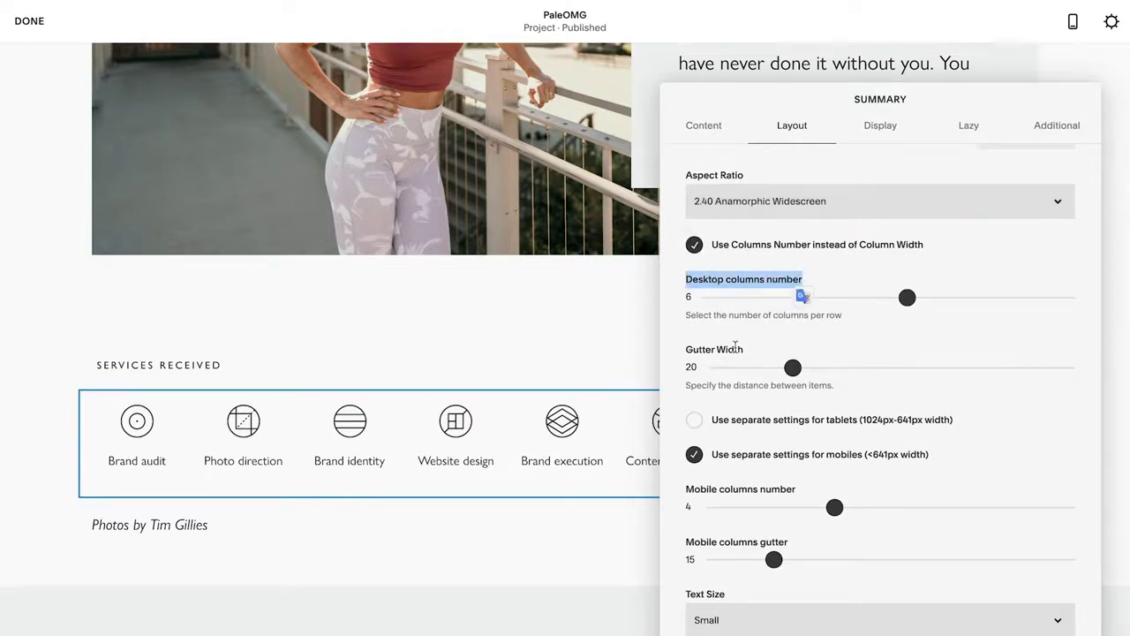
{"action": "scroll", "coordinate": [802, 353], "scroll_direction": "down", "scroll_amount": 2}
{"action": "left_click_drag", "start_coordinate": [802, 377], "coordinate": [679, 378]}
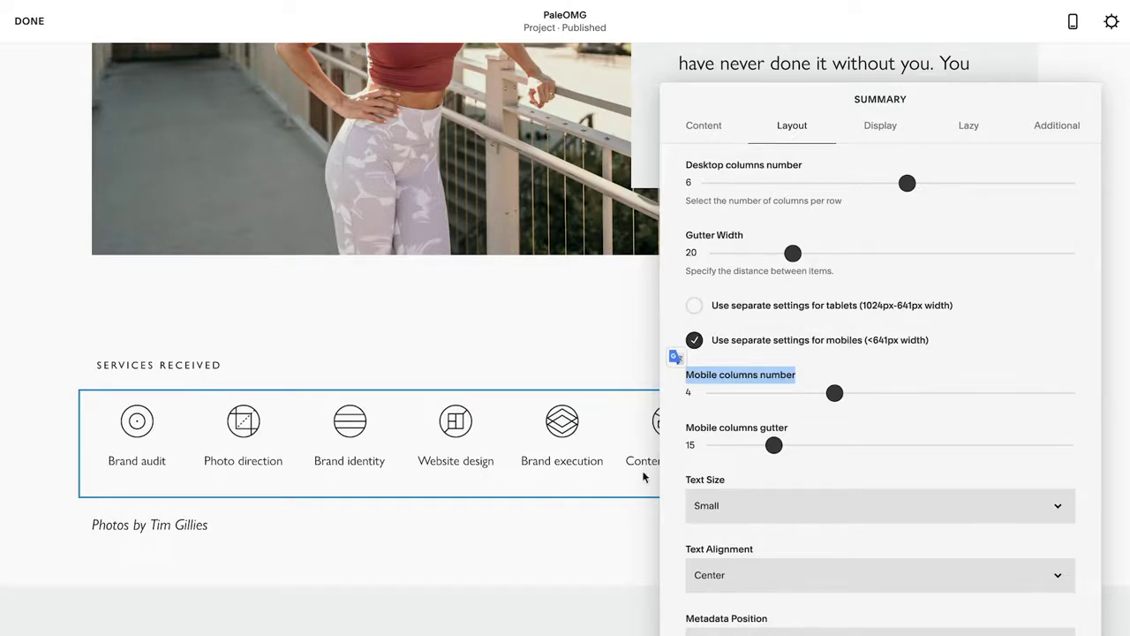
{"action": "scroll", "coordinate": [954, 417], "scroll_direction": "down", "scroll_amount": 1}
{"action": "scroll", "coordinate": [954, 417], "scroll_direction": "up", "scroll_amount": 5}
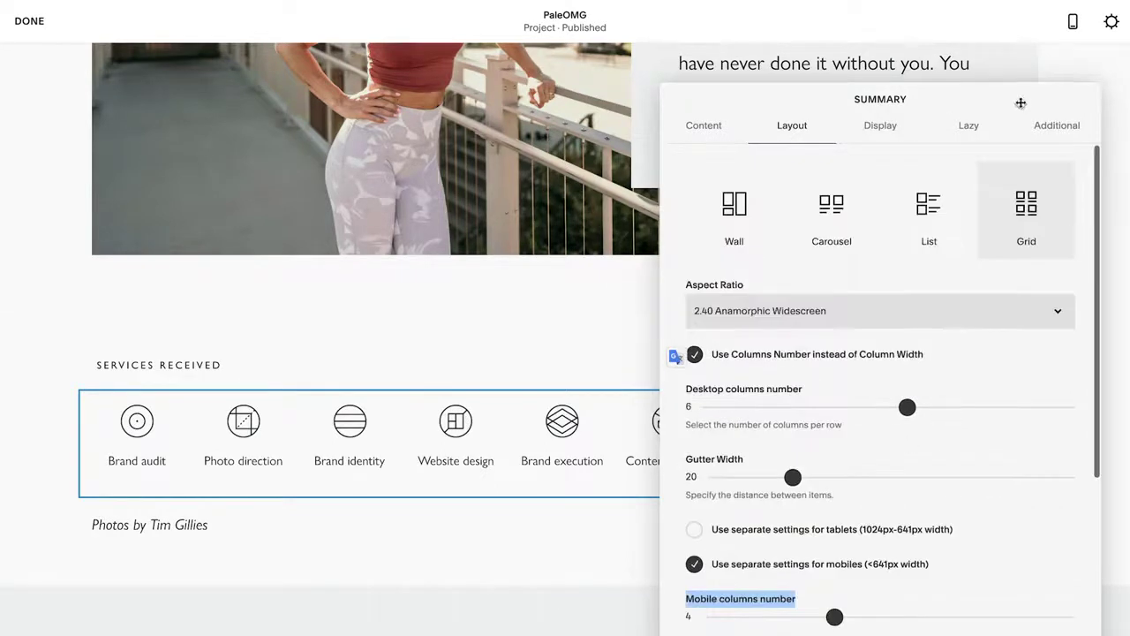
Inspect the summary block's Lazy and Additional settings, including the available item sorting options.
{"action": "left_click", "coordinate": [970, 128]}
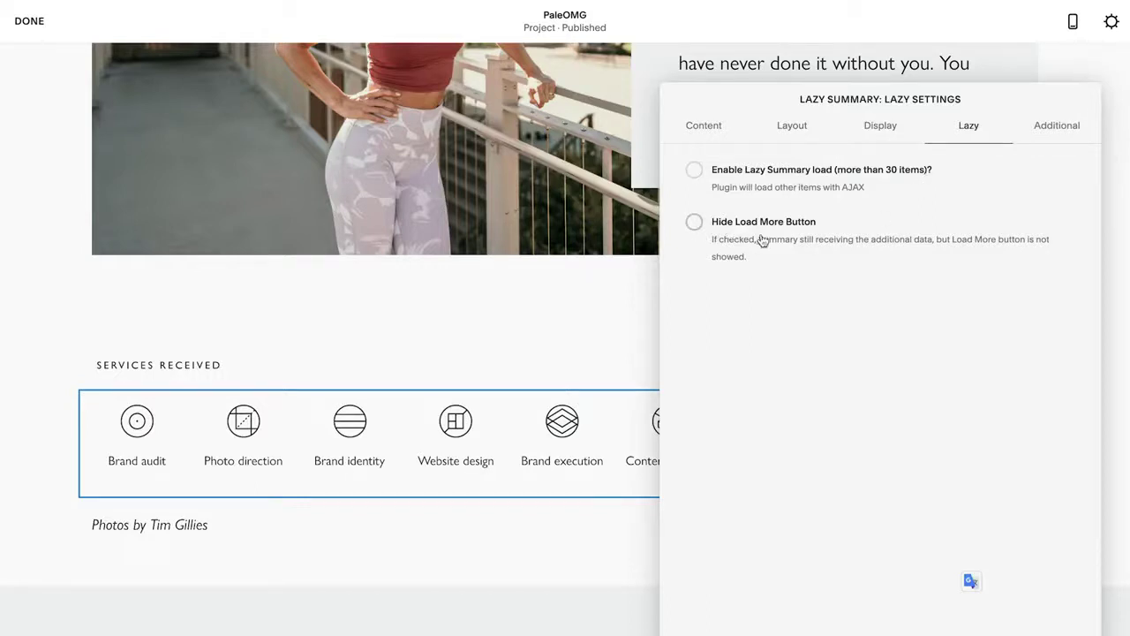
{"action": "left_click", "coordinate": [1065, 140]}
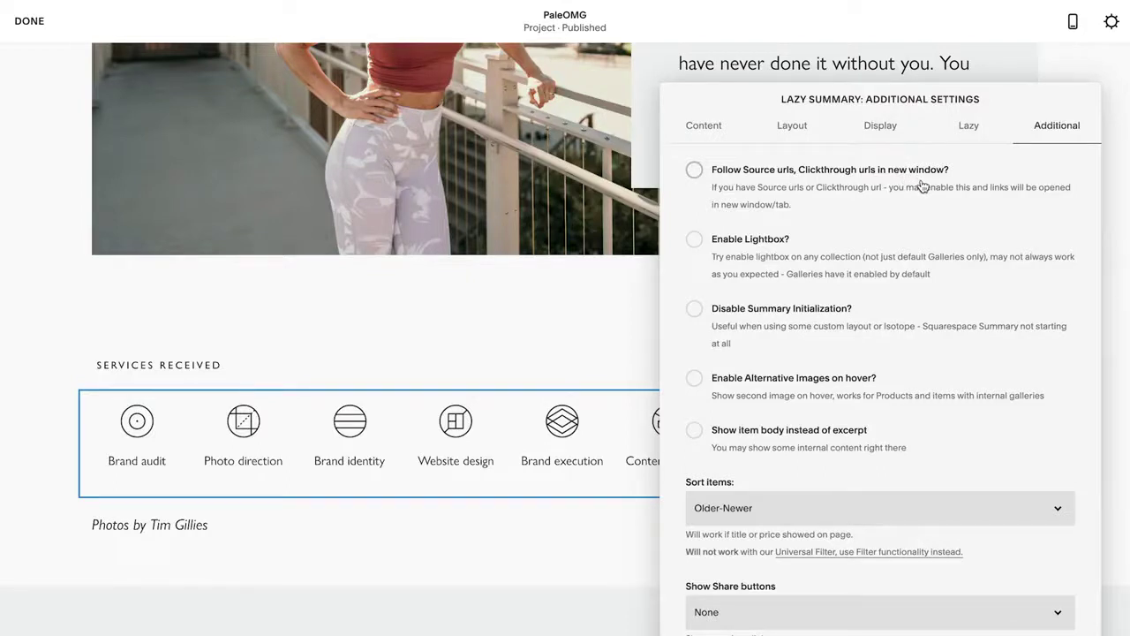
{"action": "scroll", "coordinate": [813, 351], "scroll_direction": "down", "scroll_amount": 1}
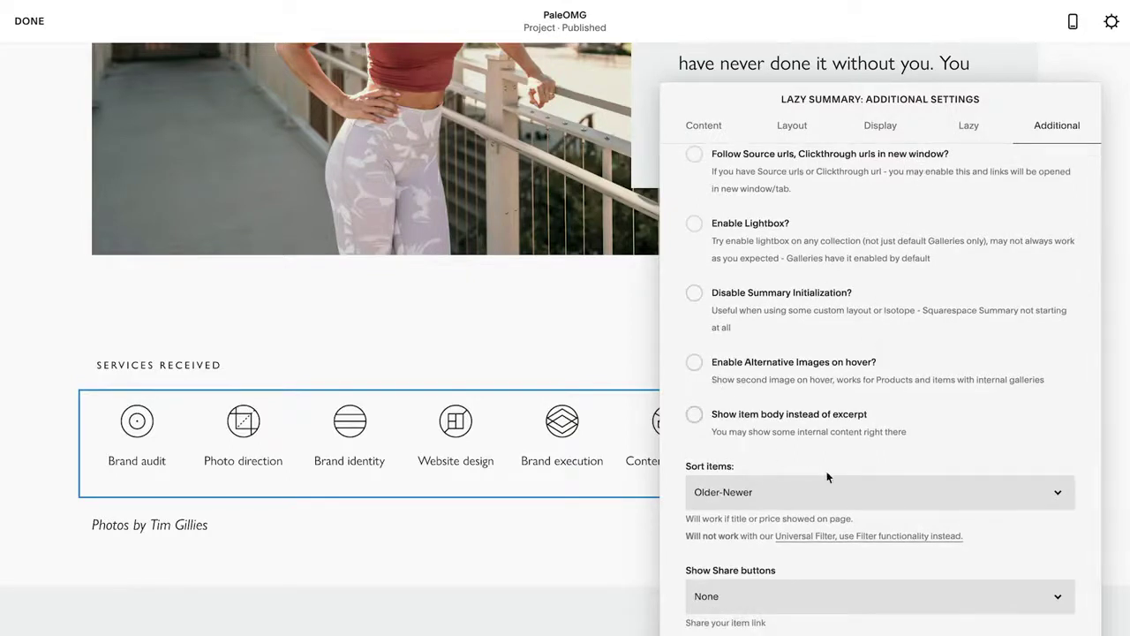
{"action": "left_click", "coordinate": [762, 499]}
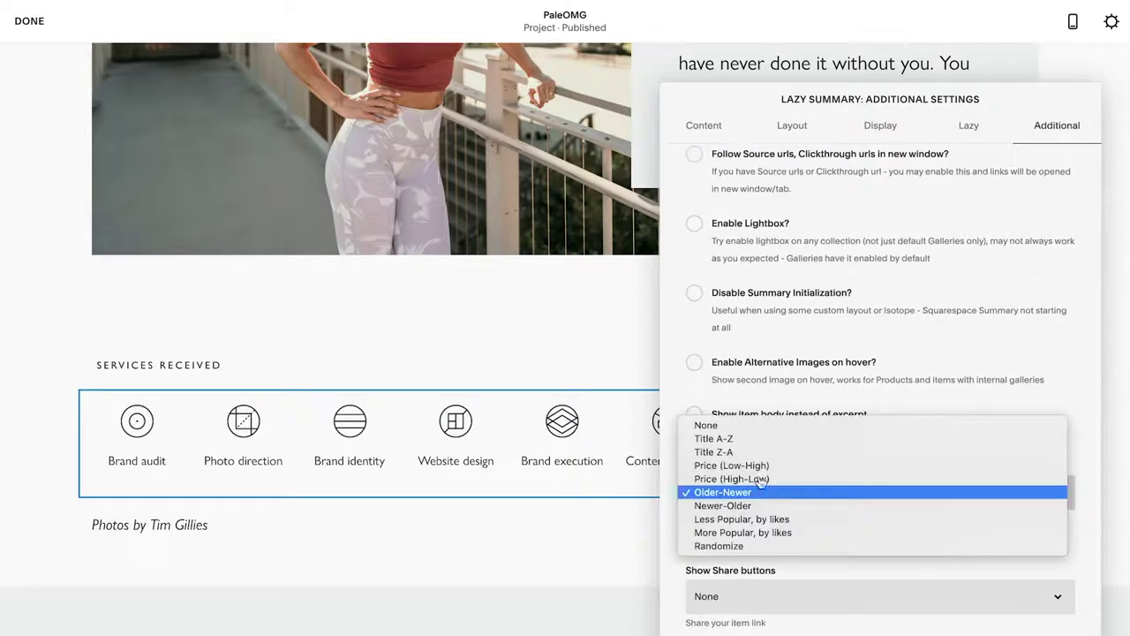
{"action": "left_click", "coordinate": [910, 363]}
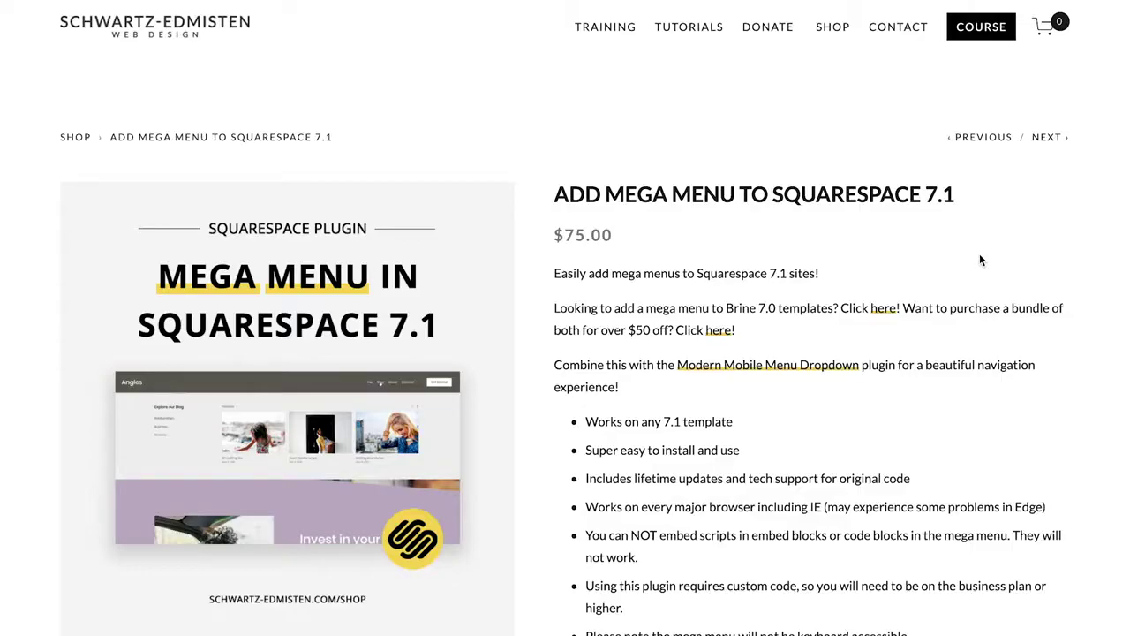
Review the Squarespace 7.1 mega menu plugin page and view the Courses mega menu on the Phil Pallen site.
{"action": "scroll", "coordinate": [980, 260], "scroll_direction": "down", "scroll_amount": 5}
{"action": "scroll", "coordinate": [990, 257], "scroll_direction": "up", "scroll_amount": 6}
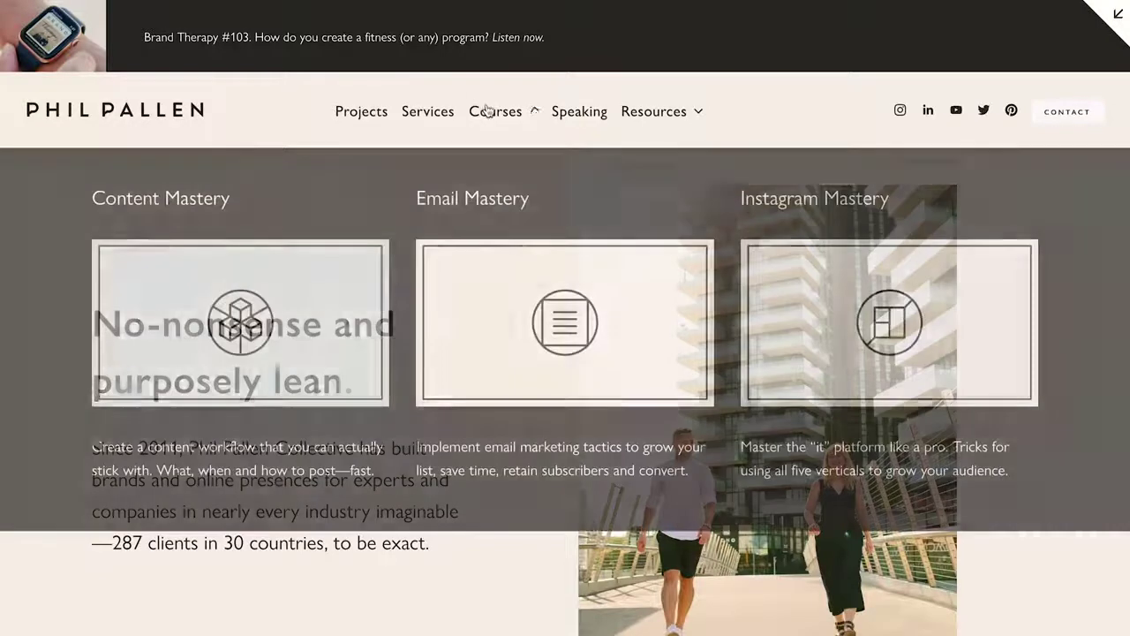
{"action": "mouse_move", "coordinate": [490, 113]}
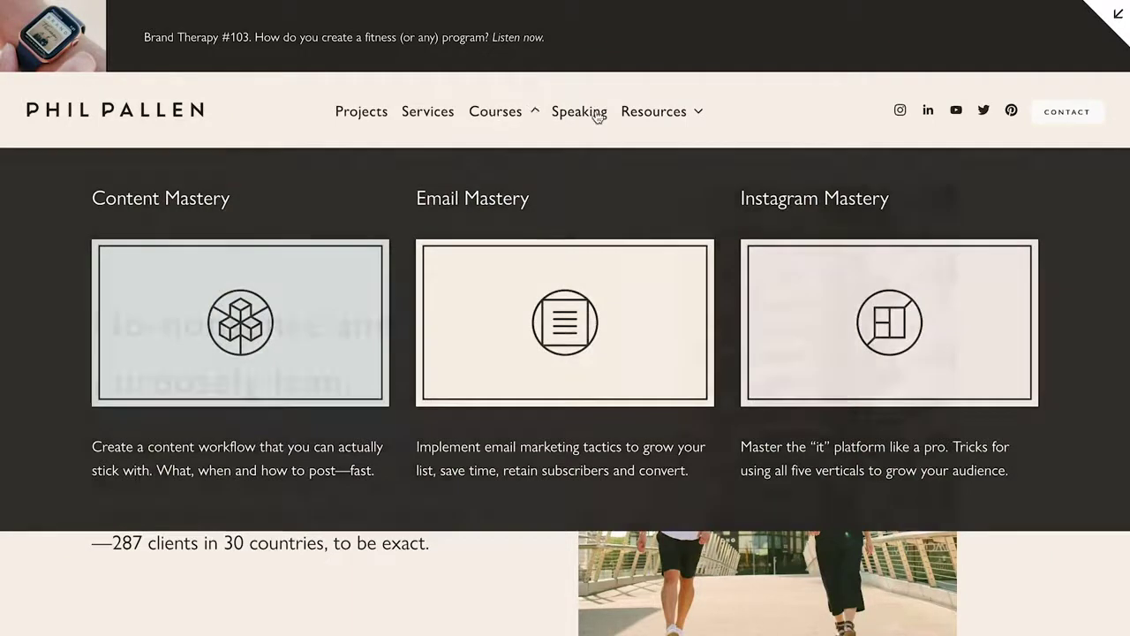
Review the product page of the Split Screen Layout Design Pack, including its preview image and feature list.
{"action": "mouse_move", "coordinate": [640, 113]}
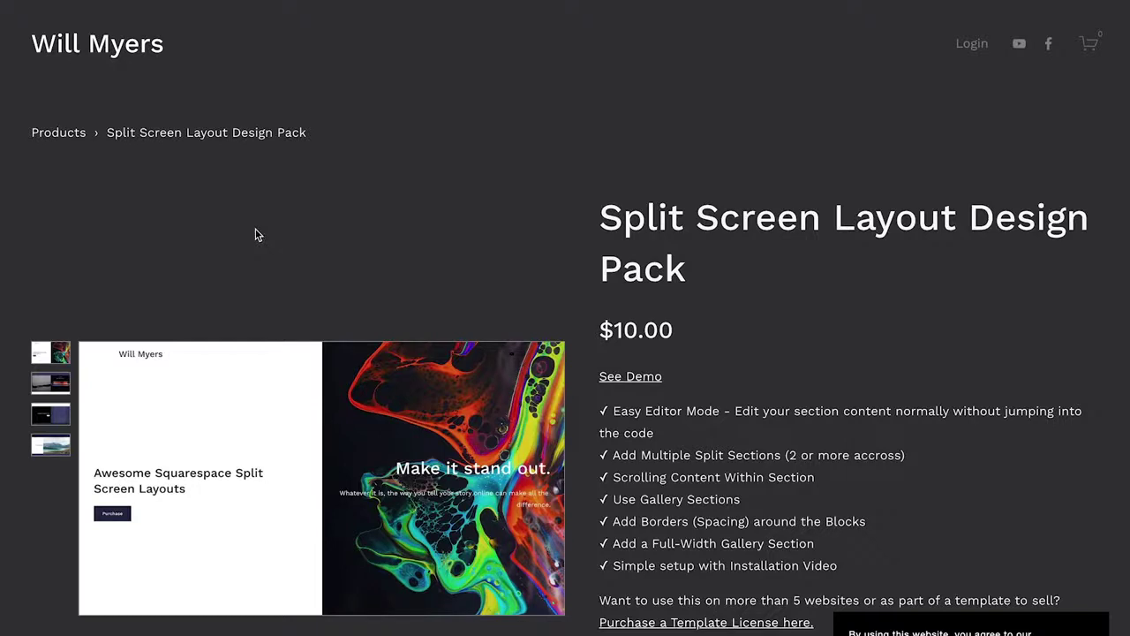
{"action": "scroll", "coordinate": [711, 318], "scroll_direction": "down", "scroll_amount": 3}
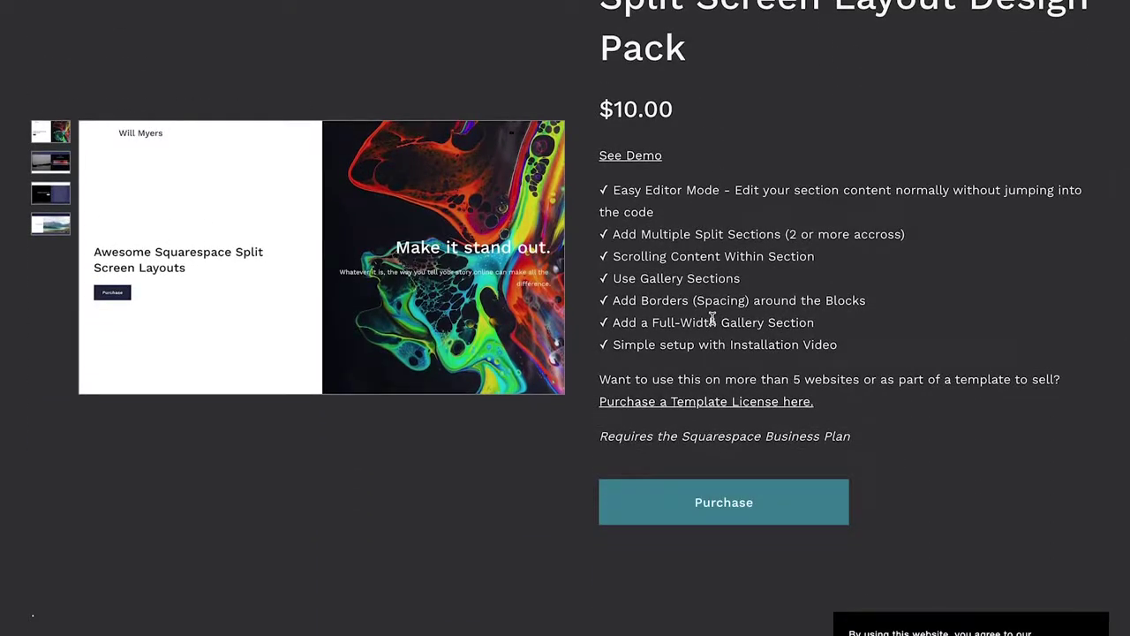
{"action": "scroll", "coordinate": [712, 317], "scroll_direction": "up", "scroll_amount": 3}
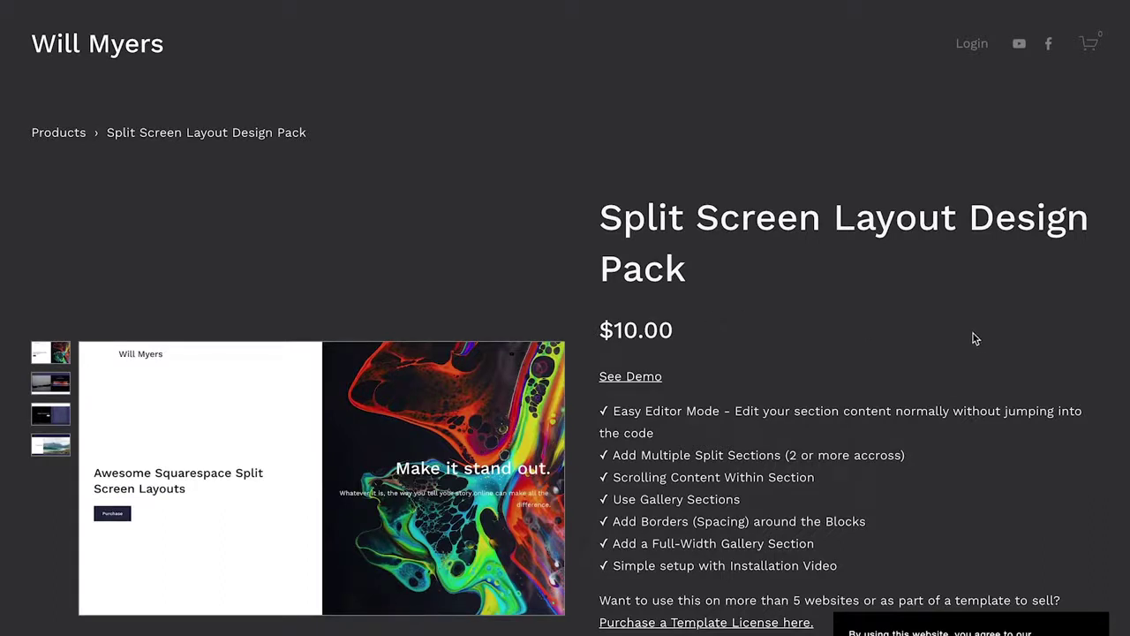
{"action": "scroll", "coordinate": [973, 336], "scroll_direction": "down", "scroll_amount": 2}
{"action": "scroll", "coordinate": [973, 338], "scroll_direction": "down", "scroll_amount": 5}
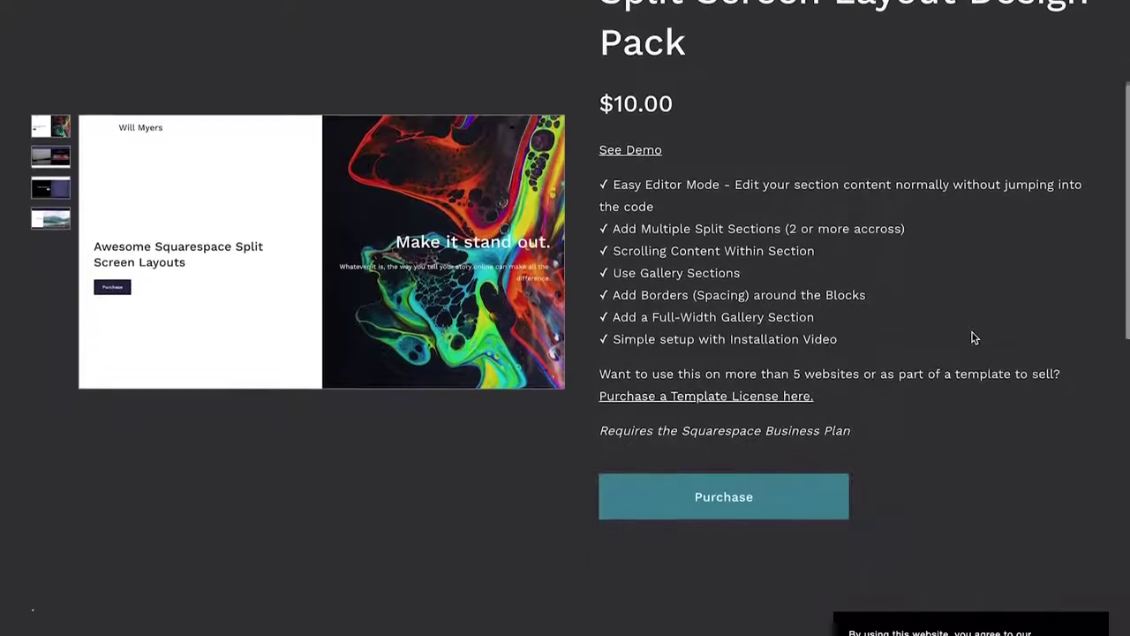
{"action": "scroll", "coordinate": [972, 332], "scroll_direction": "up", "scroll_amount": 6}
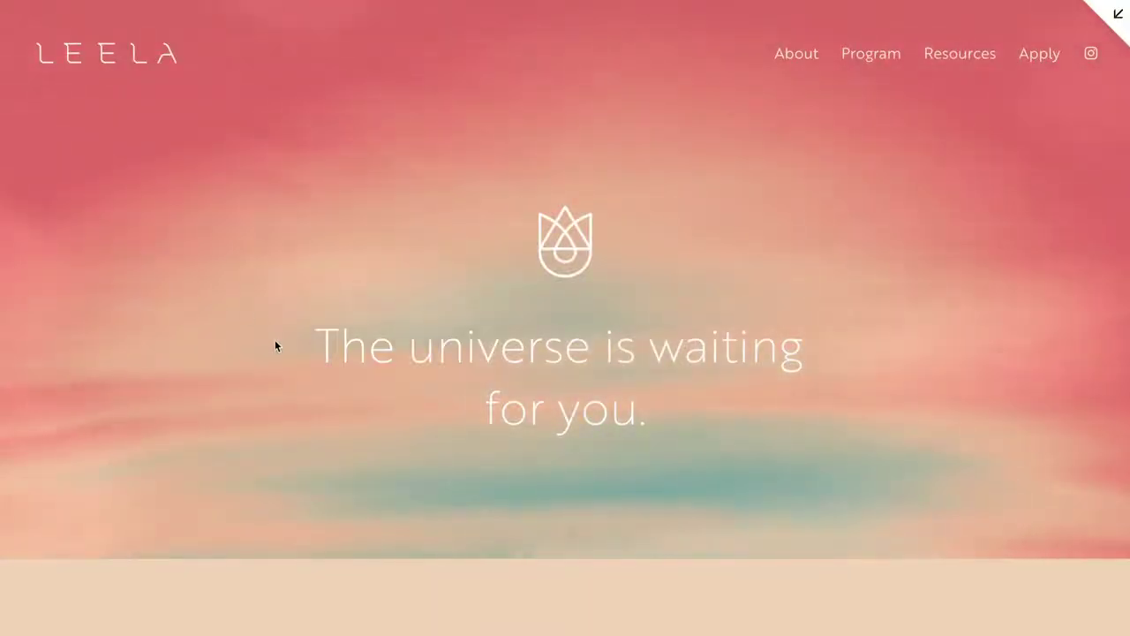
Examine the Community, Teachers and Courses split-screen section on the Leela site's home page.
{"action": "scroll", "coordinate": [273, 340], "scroll_direction": "down", "scroll_amount": 6}
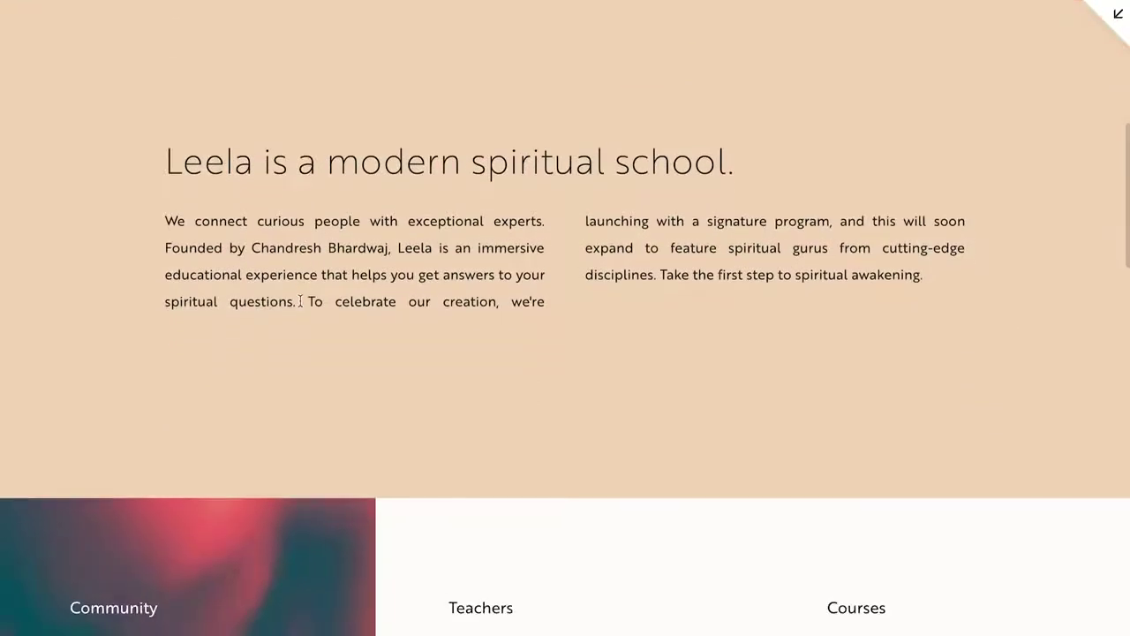
{"action": "scroll", "coordinate": [300, 305], "scroll_direction": "down", "scroll_amount": 4}
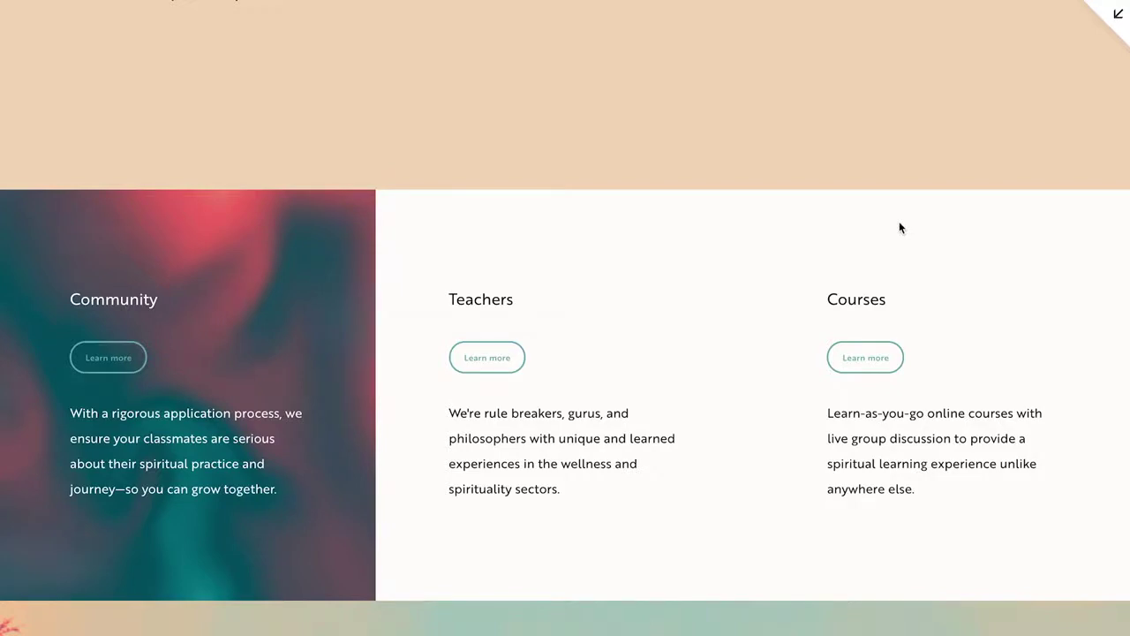
{"action": "scroll", "coordinate": [853, 270], "scroll_direction": "down", "scroll_amount": 2}
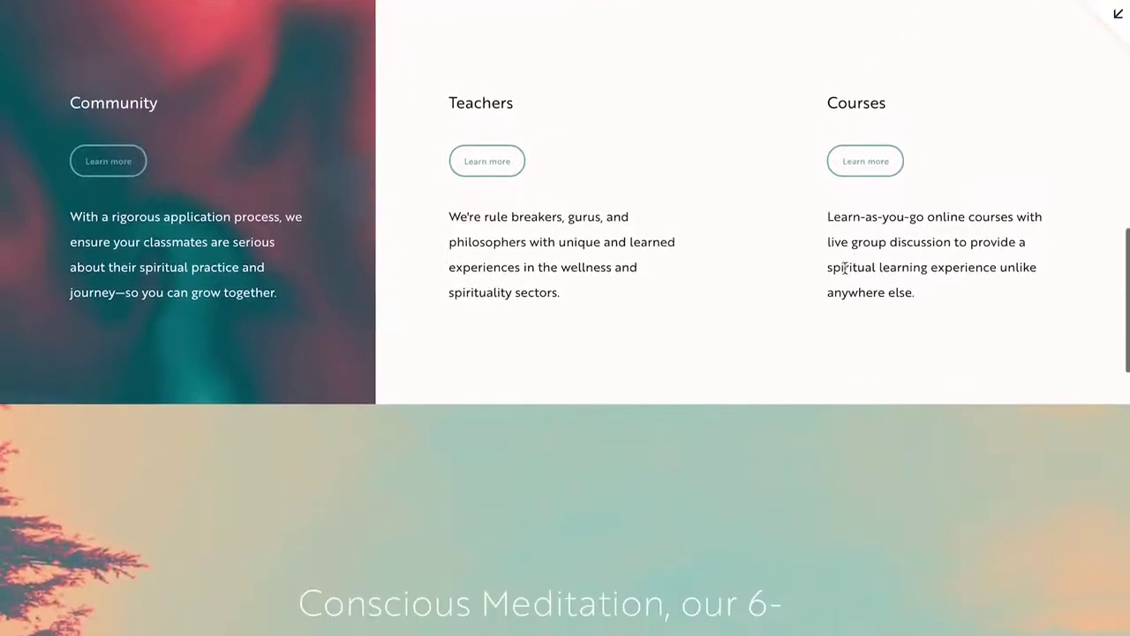
{"action": "scroll", "coordinate": [843, 269], "scroll_direction": "up", "scroll_amount": 1}
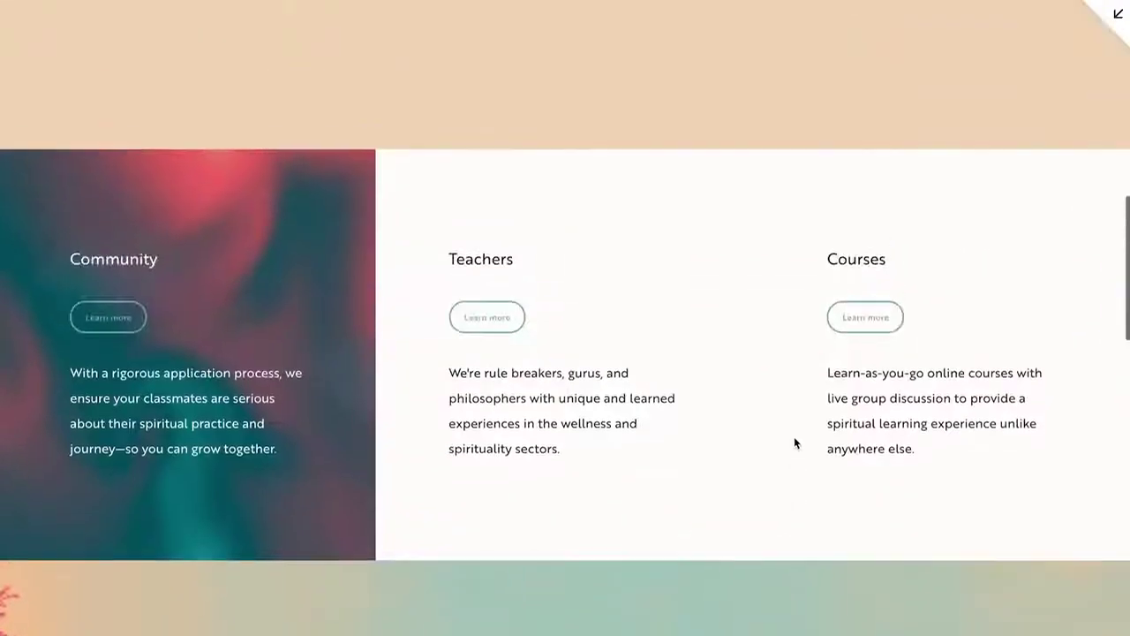
{"action": "scroll", "coordinate": [794, 437], "scroll_direction": "up", "scroll_amount": 1}
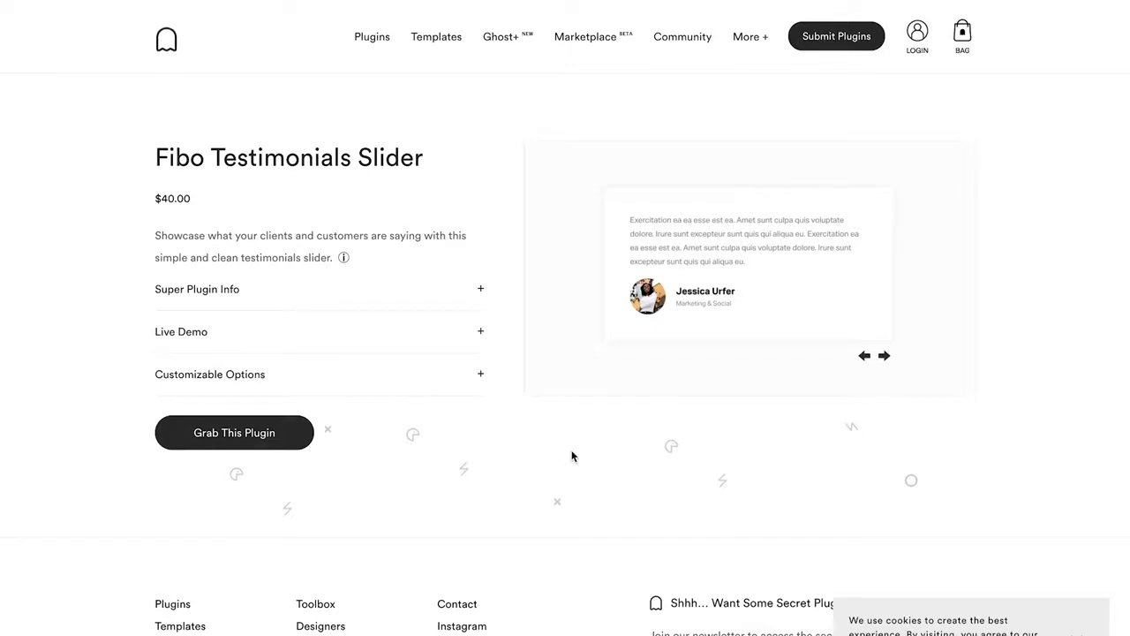
Review the Customizable Options and Super Plugin Info on the Fibo Testimonials Slider plugin page.
{"action": "left_click", "coordinate": [481, 379]}
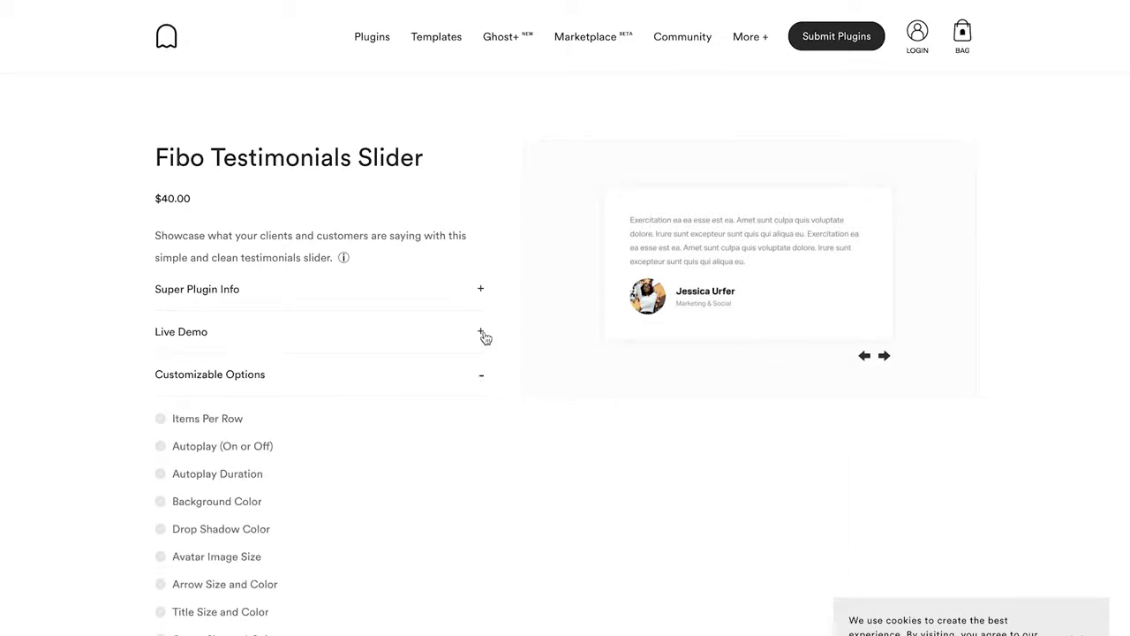
{"action": "scroll", "coordinate": [490, 454], "scroll_direction": "down", "scroll_amount": 2}
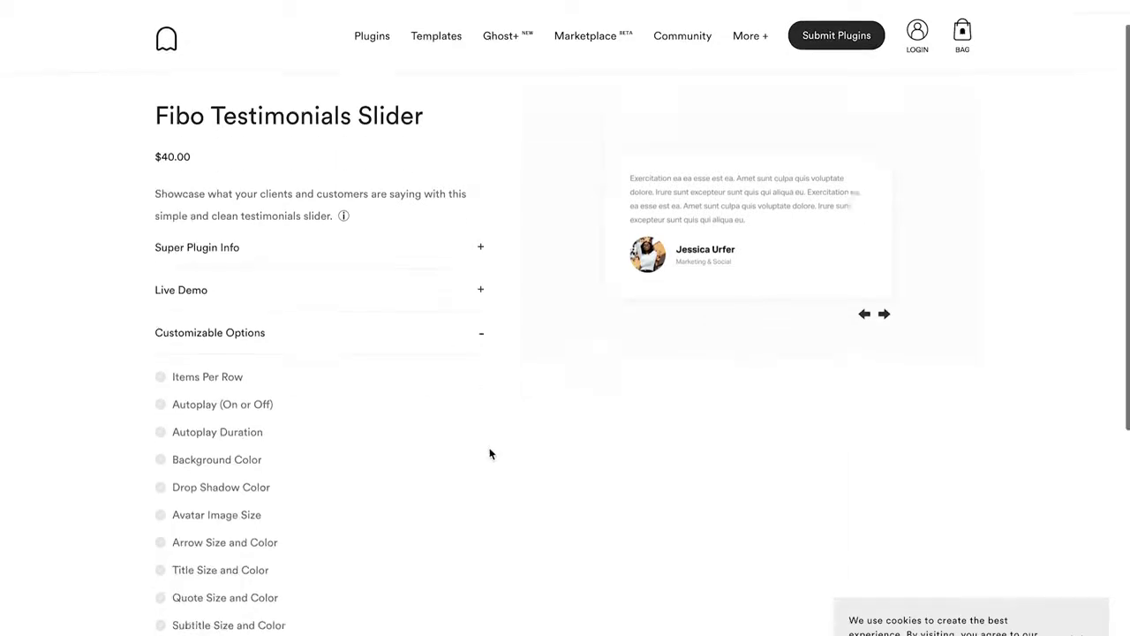
{"action": "scroll", "coordinate": [490, 454], "scroll_direction": "up", "scroll_amount": 1}
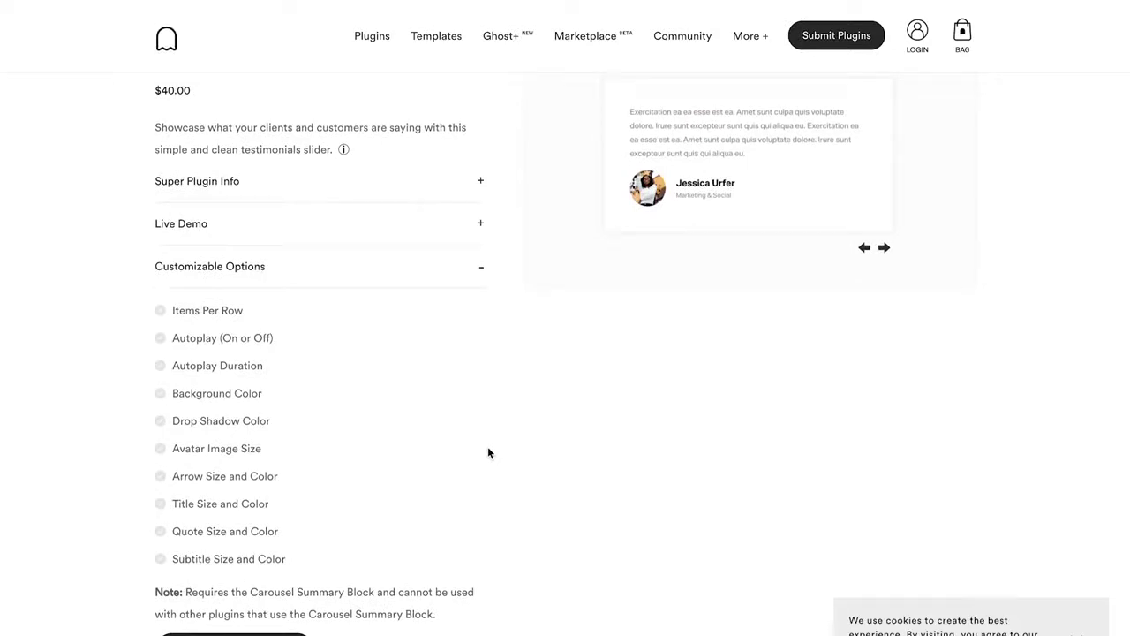
{"action": "scroll", "coordinate": [489, 450], "scroll_direction": "up", "scroll_amount": 1}
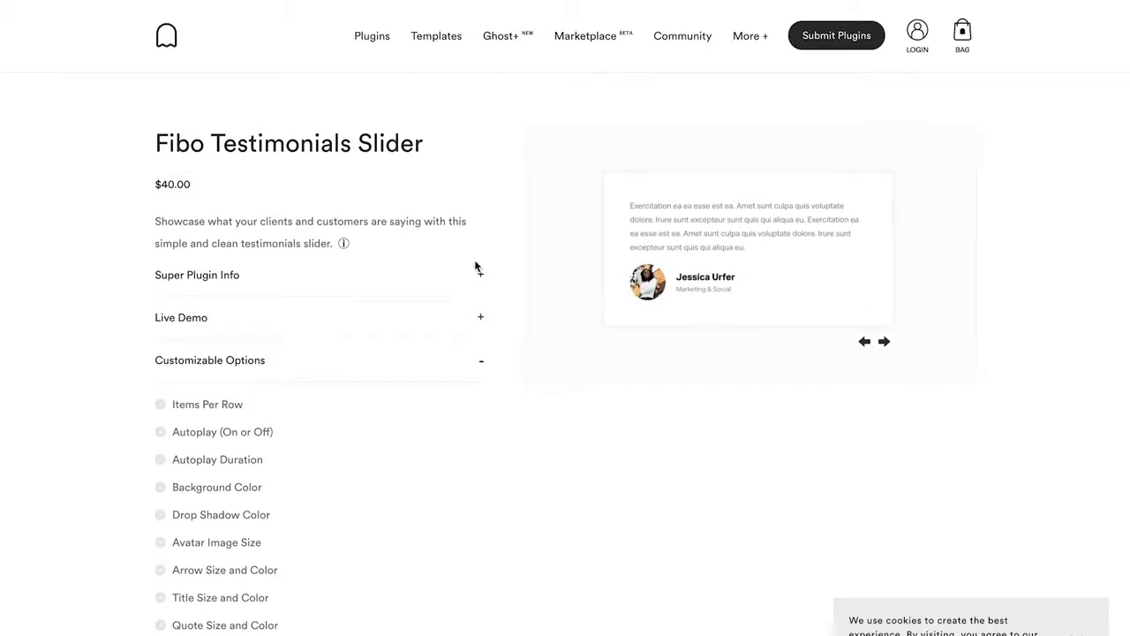
{"action": "left_click", "coordinate": [481, 277]}
{"action": "left_click", "coordinate": [482, 277]}
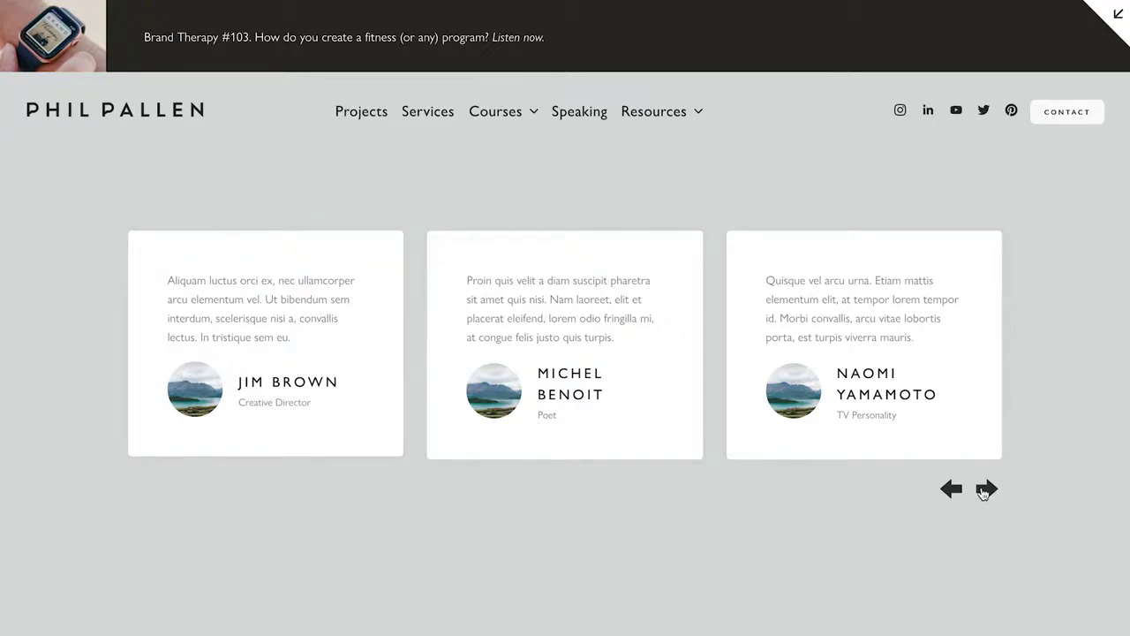
Advance the three-card testimonials slider on the Phil Pallen site several times to see how it cycles.
{"action": "left_click", "coordinate": [985, 491]}
{"action": "left_click", "coordinate": [986, 490]}
{"action": "left_click", "coordinate": [986, 490]}
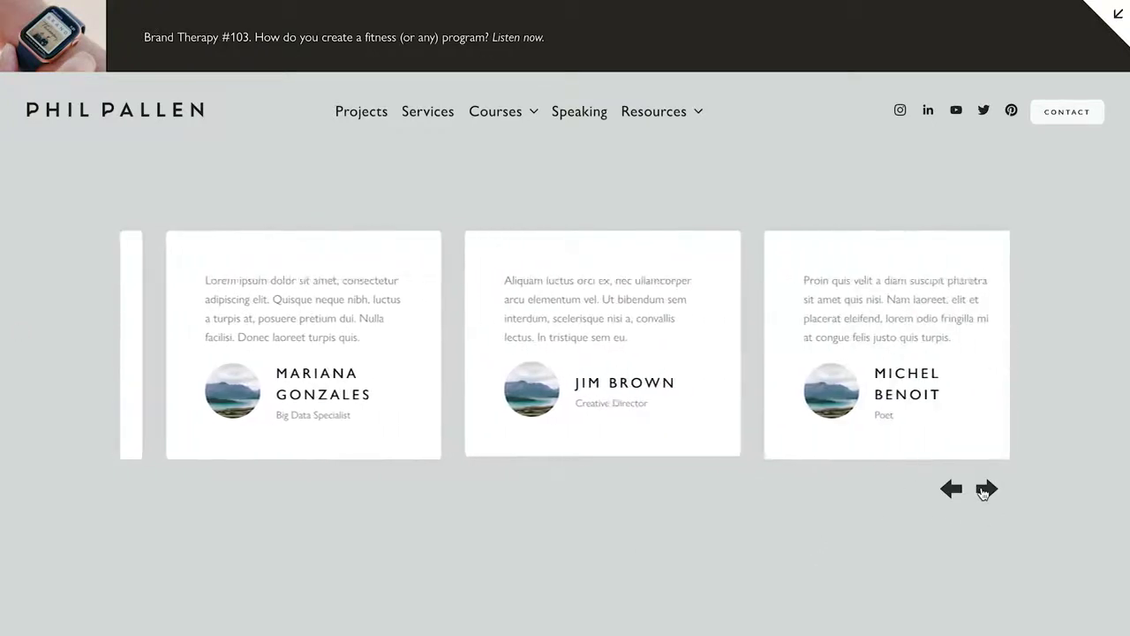
{"action": "left_click", "coordinate": [984, 491]}
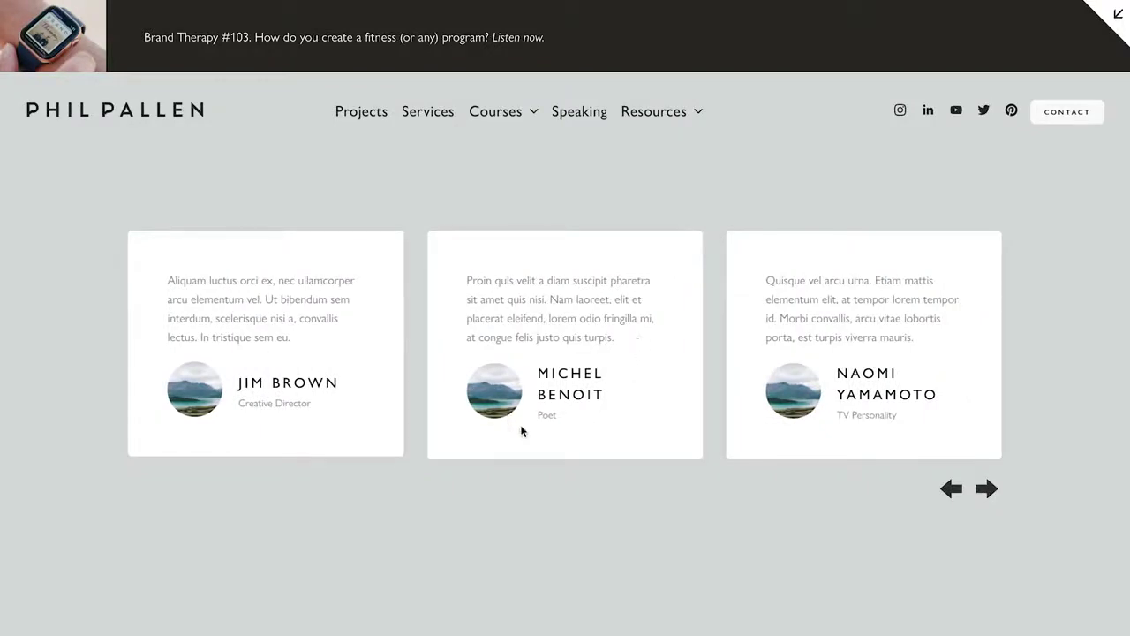
{"action": "left_click", "coordinate": [990, 490]}
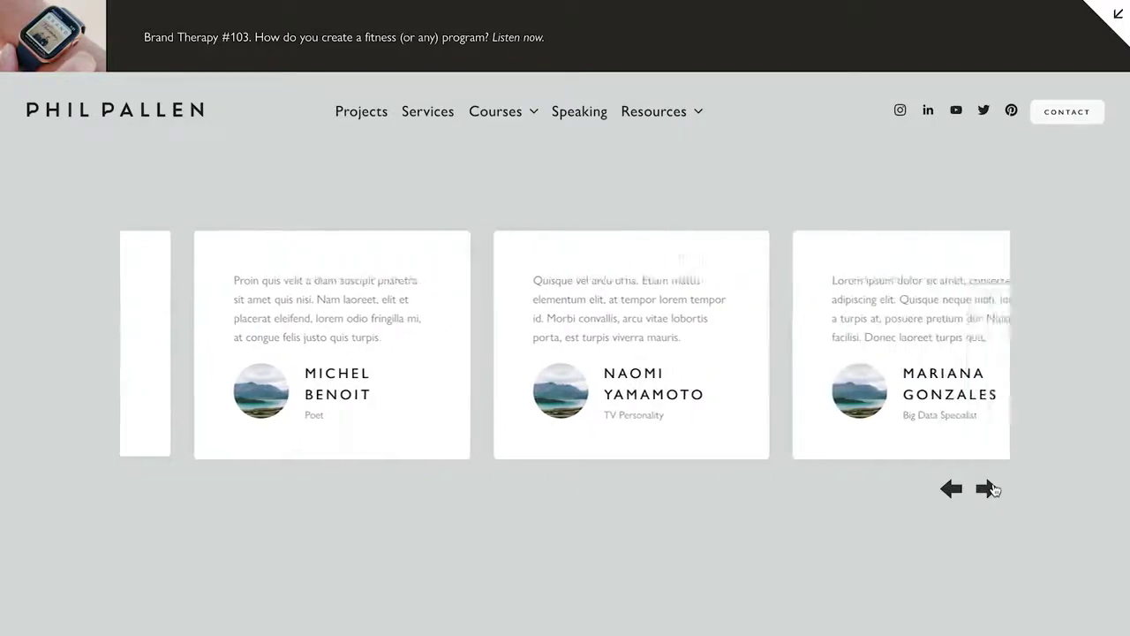
{"action": "left_click", "coordinate": [991, 489]}
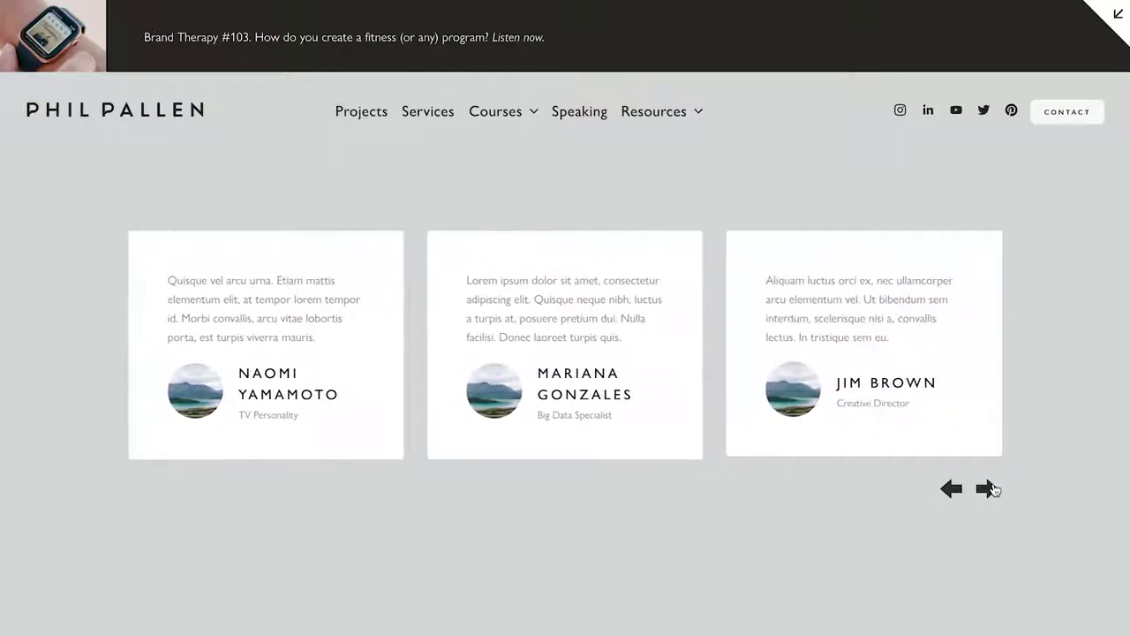